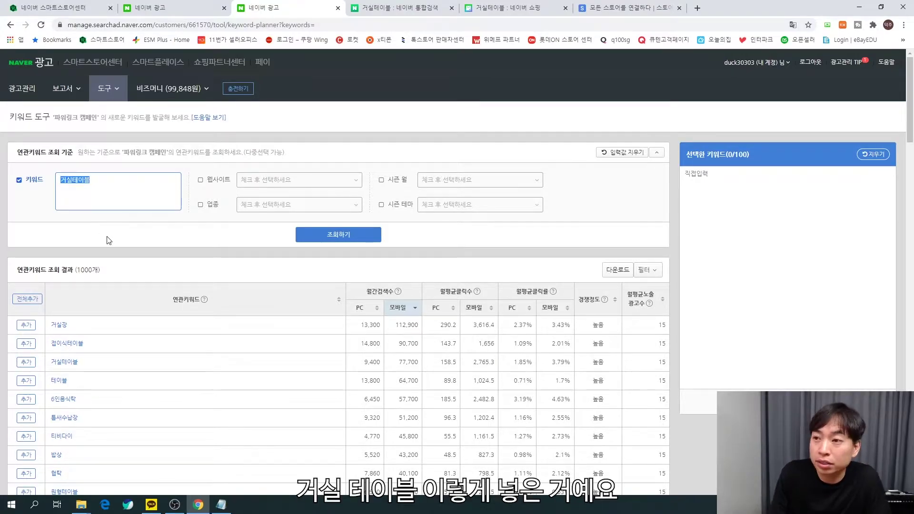
Look up related keywords for 거실테이블 in the keyword tool and order the results by mobile monthly searches.
left_click(109, 238)
left_click(335, 241)
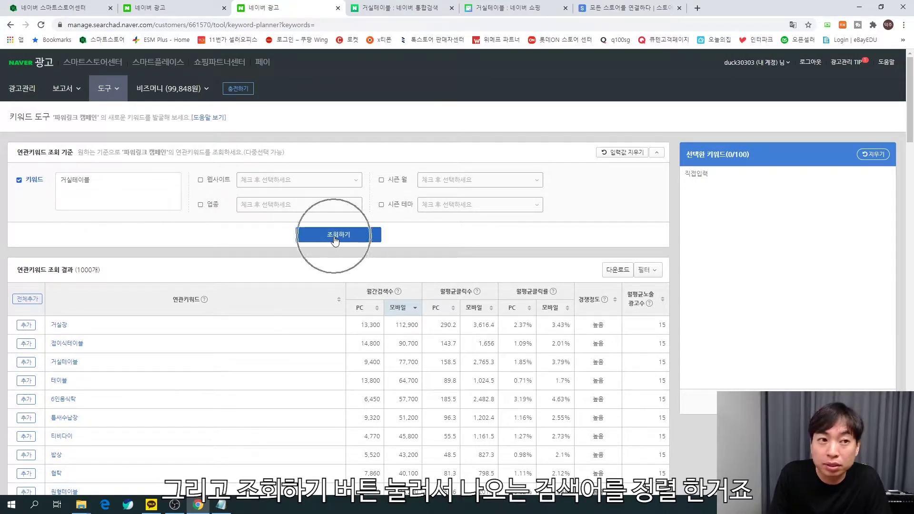
scroll(328, 248, "down", 3)
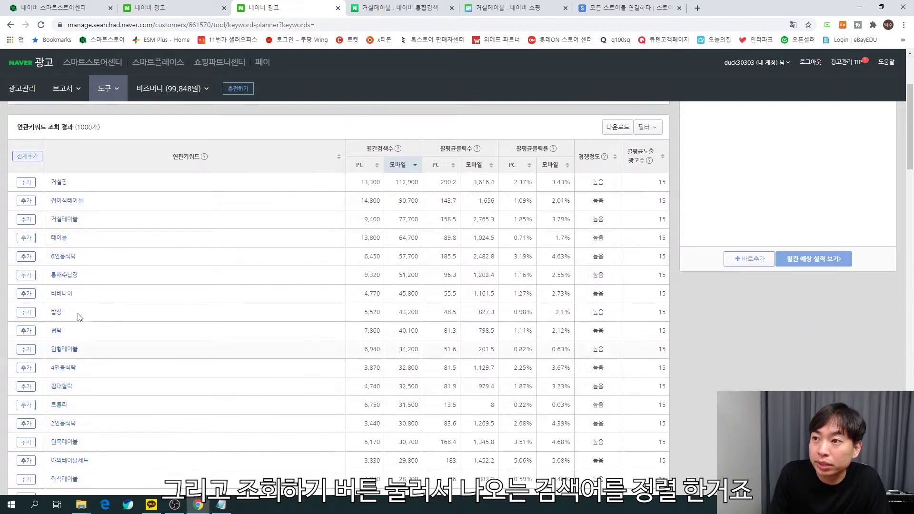
left_click(415, 165)
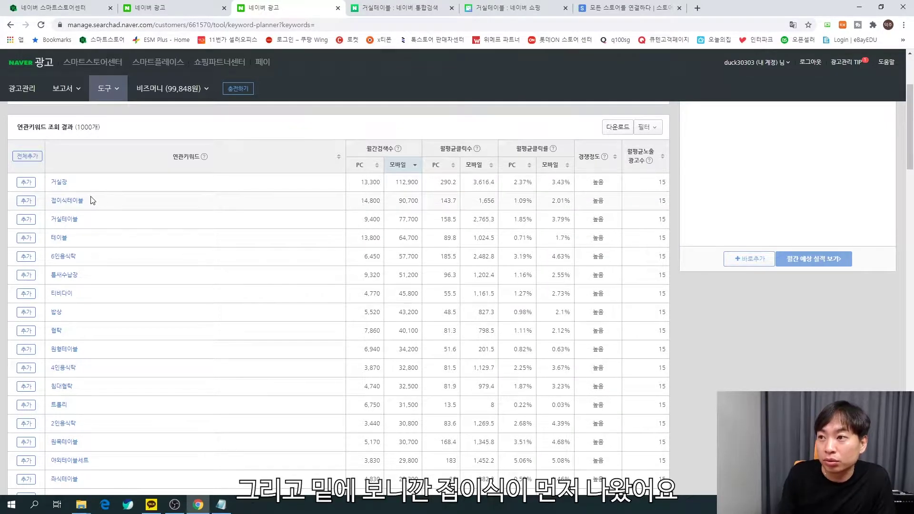
Examine the related keyword results in order of mobile search volume for words that describe table types, materials and uses.
scroll(91, 200, "down", 1)
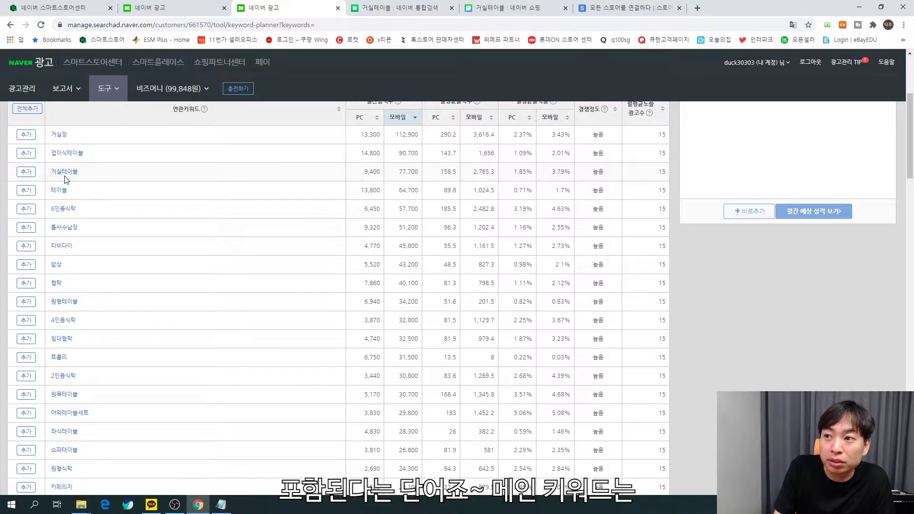
scroll(70, 200, "down", 1)
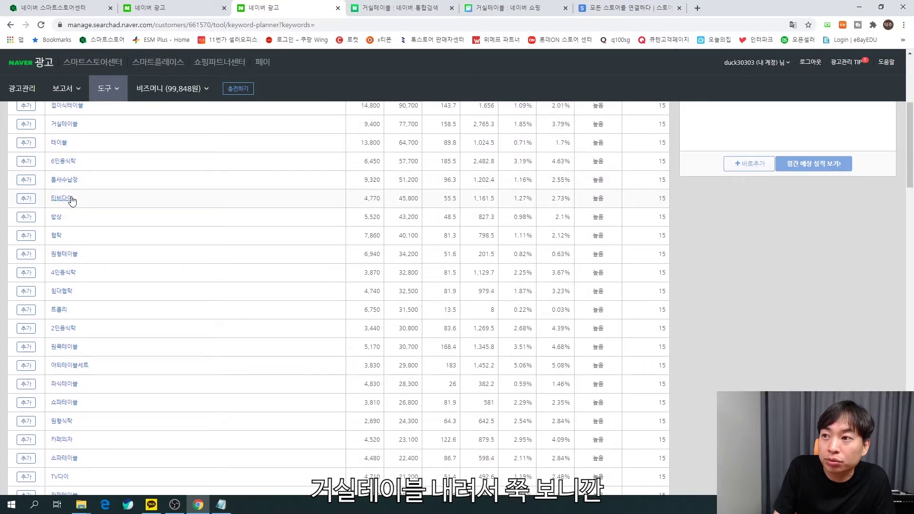
scroll(70, 200, "down", 2)
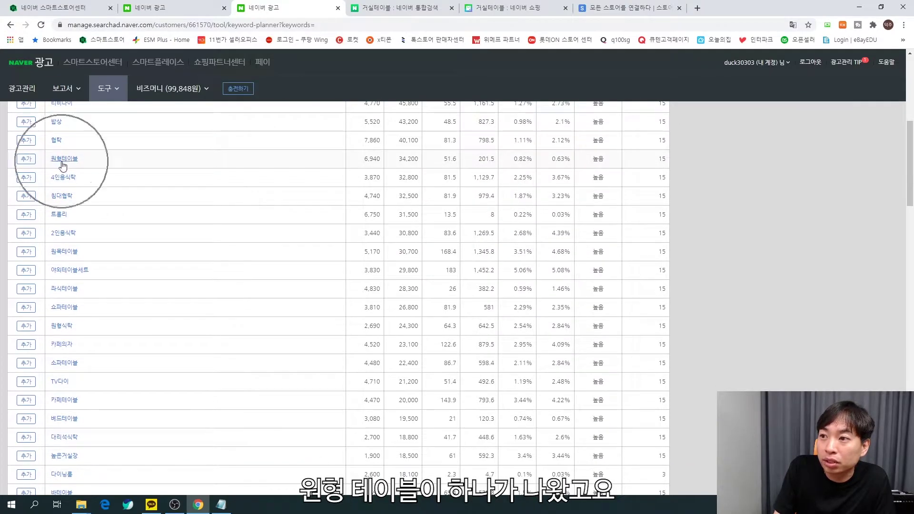
scroll(65, 170, "down", 1)
scroll(65, 170, "down", 2)
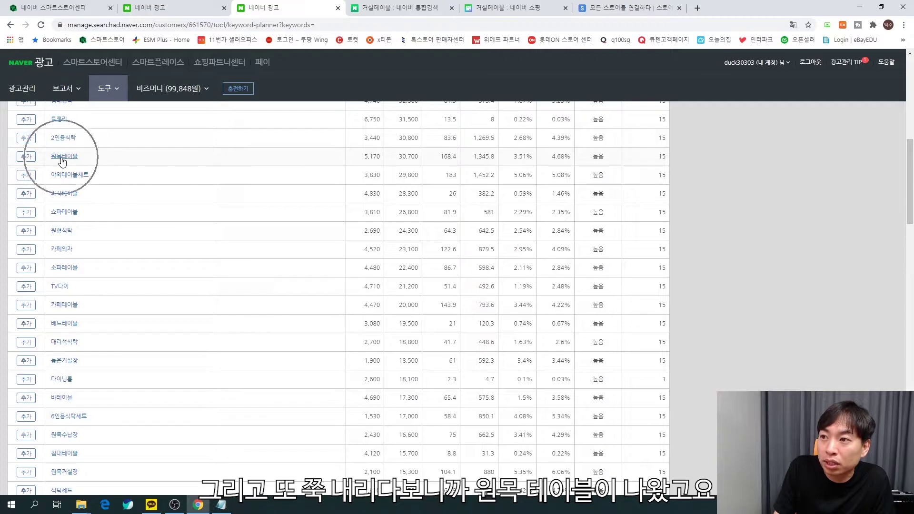
scroll(62, 162, "down", 1)
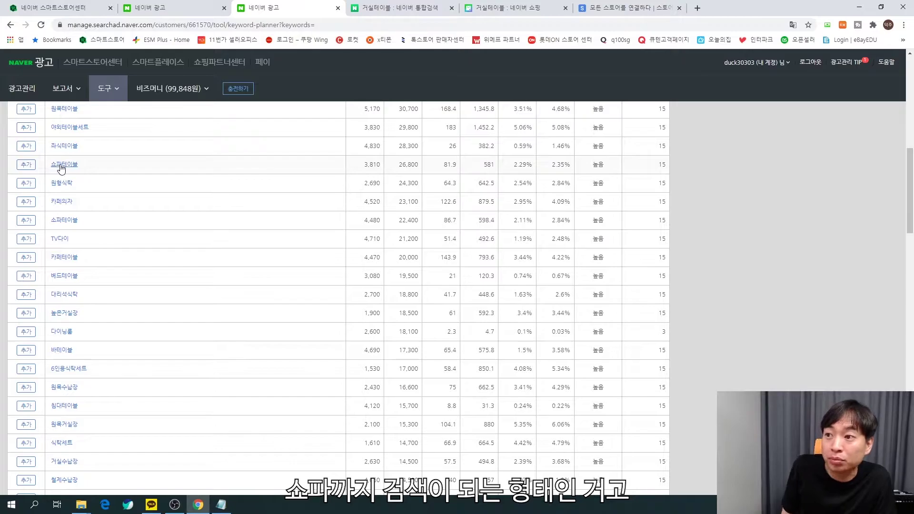
scroll(141, 256, "down", 12)
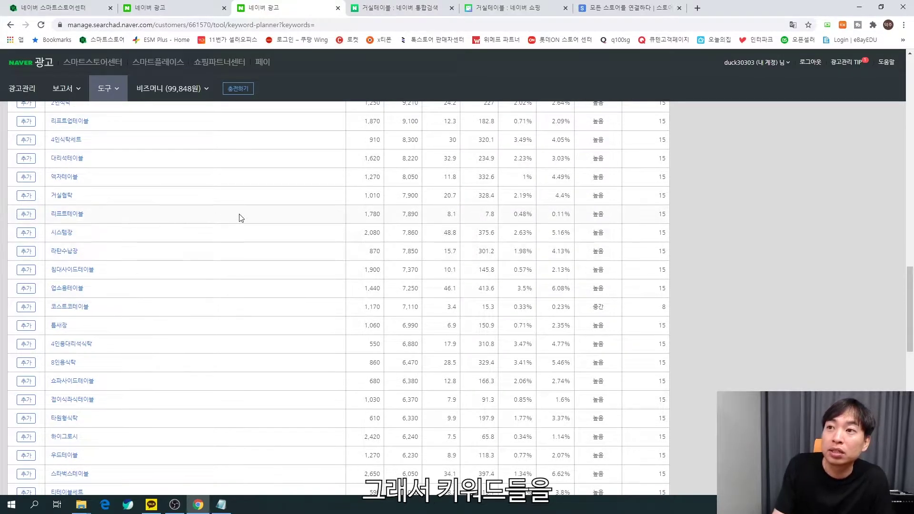
scroll(355, 211, "up", 15)
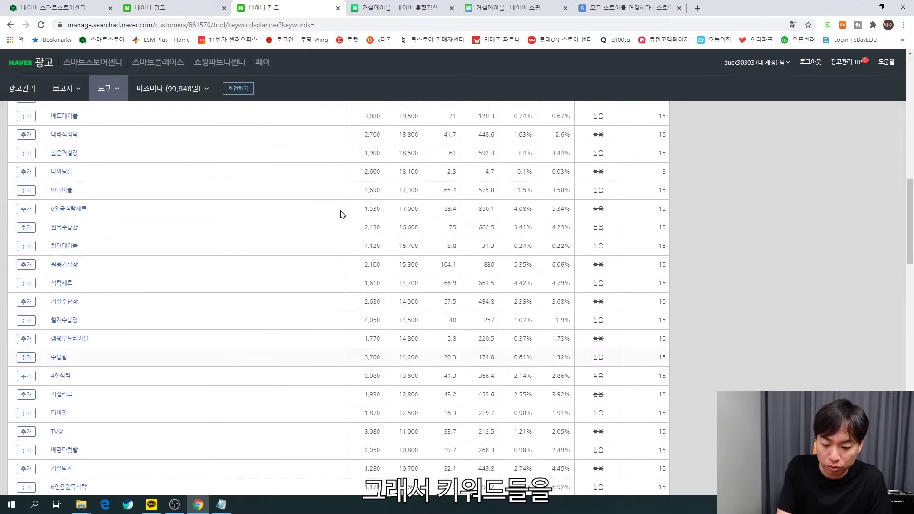
scroll(331, 220, "up", 4)
scroll(326, 217, "down", 3)
scroll(354, 220, "up", 3)
scroll(354, 220, "up", 1)
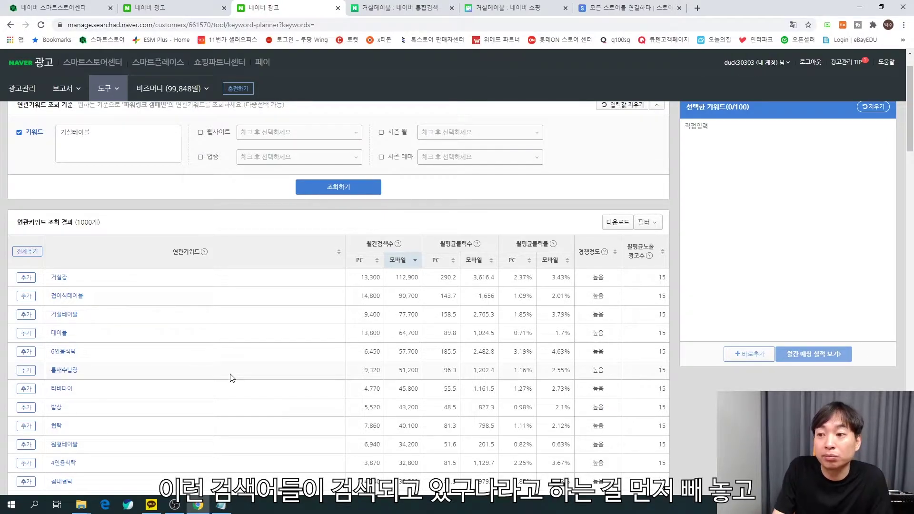
Switch to Notepad and review the line of collected keywords running from 브랜드 to 테이블.
left_click(222, 506)
left_click_drag(115, 166, 542, 171)
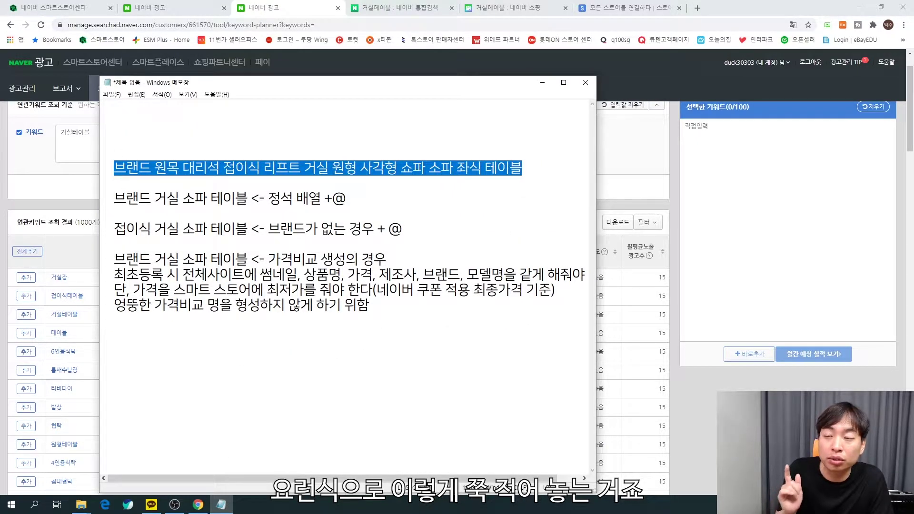
left_click_drag(182, 168, 228, 167)
left_click(235, 167)
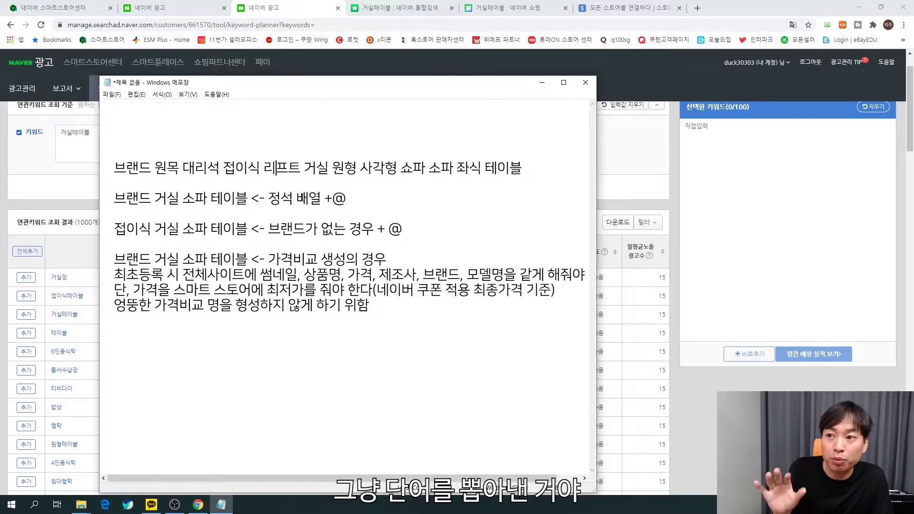
left_click_drag(155, 167, 523, 171)
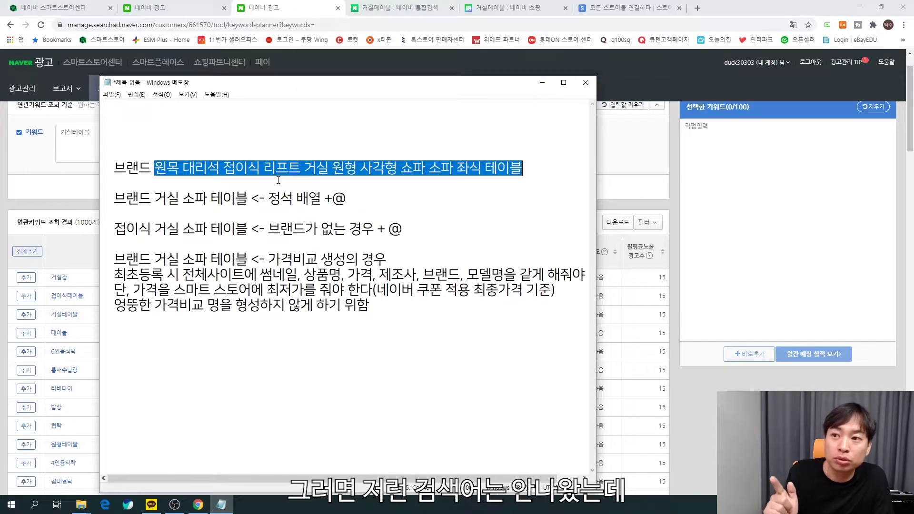
left_click(459, 206)
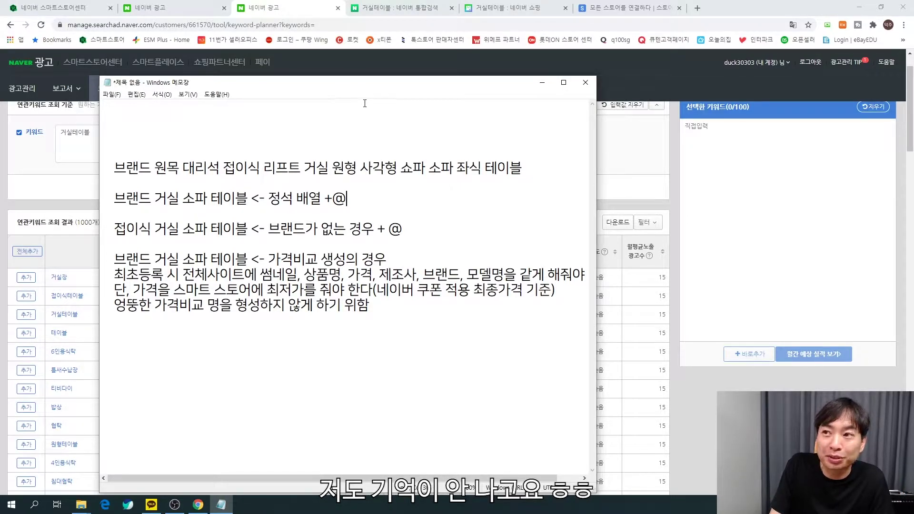
Switch to the Naver integrated search results for 거실테이블 in Chrome and view the shopping products grouped by 브랜드.
left_click(383, 13)
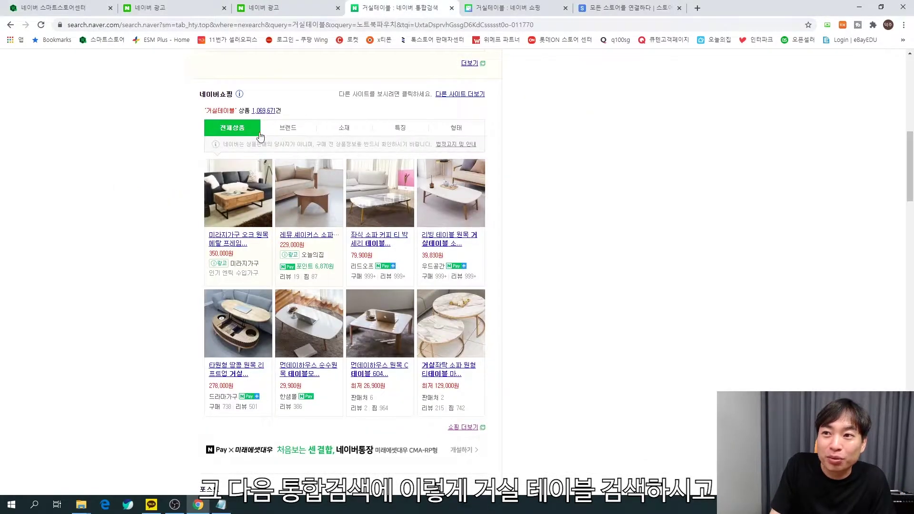
scroll(265, 132, "up", 10)
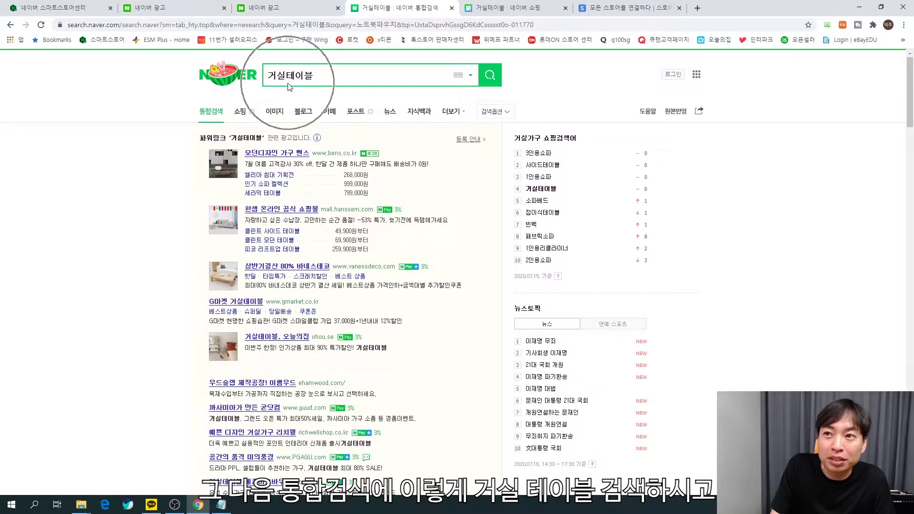
scroll(292, 95, "down", 12)
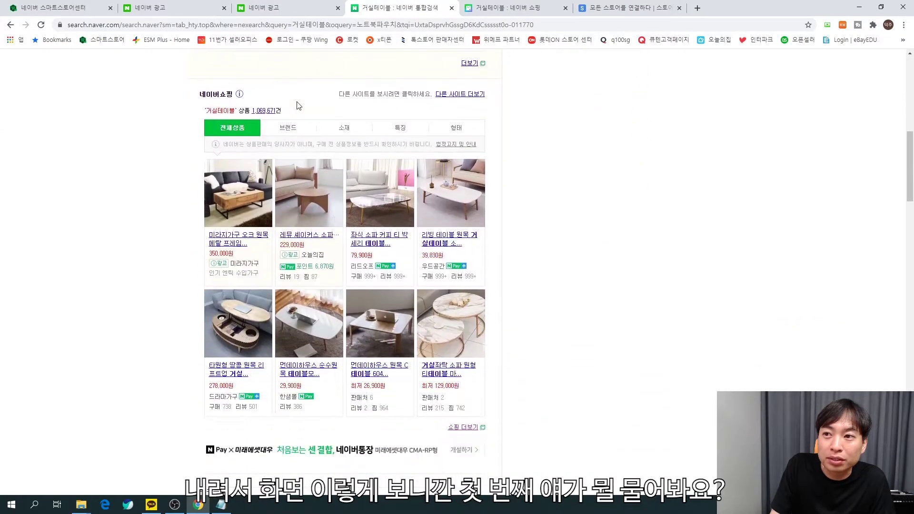
scroll(298, 106, "up", 1)
left_click(292, 82)
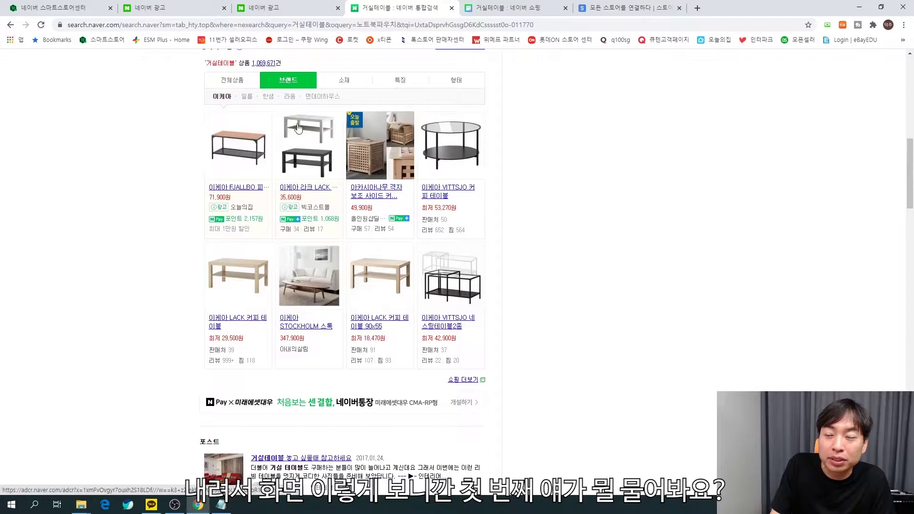
scroll(300, 90, "up", 1)
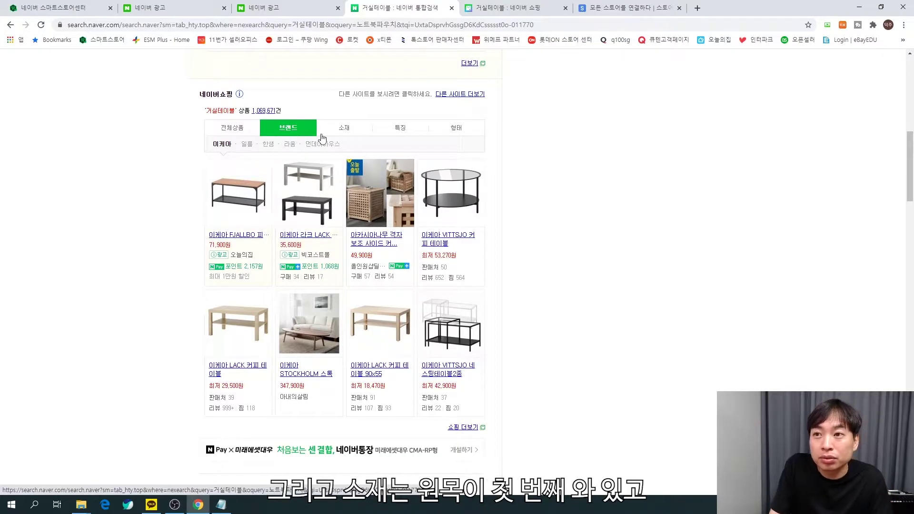
Go through the 소재, 특징 and 형태 product groups, return to 전체상품, and open the full shopping results for 거실테이블.
left_click(341, 133)
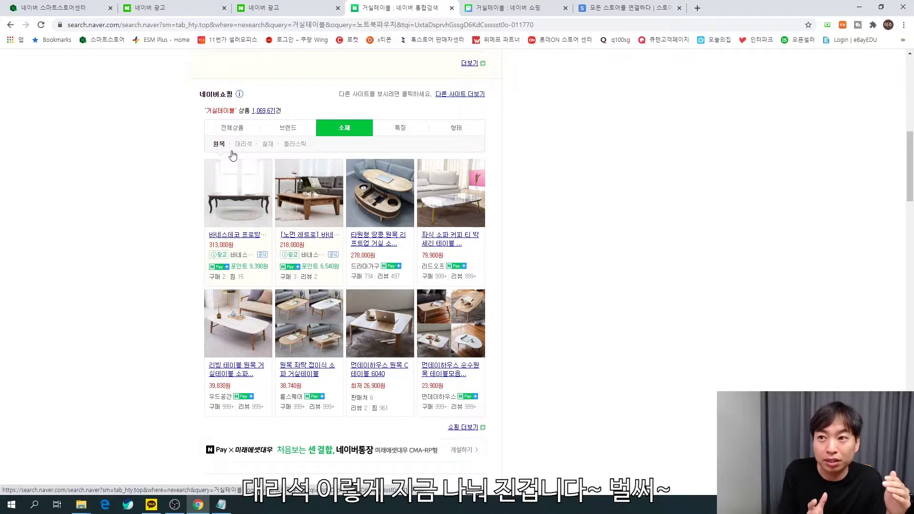
left_click(392, 132)
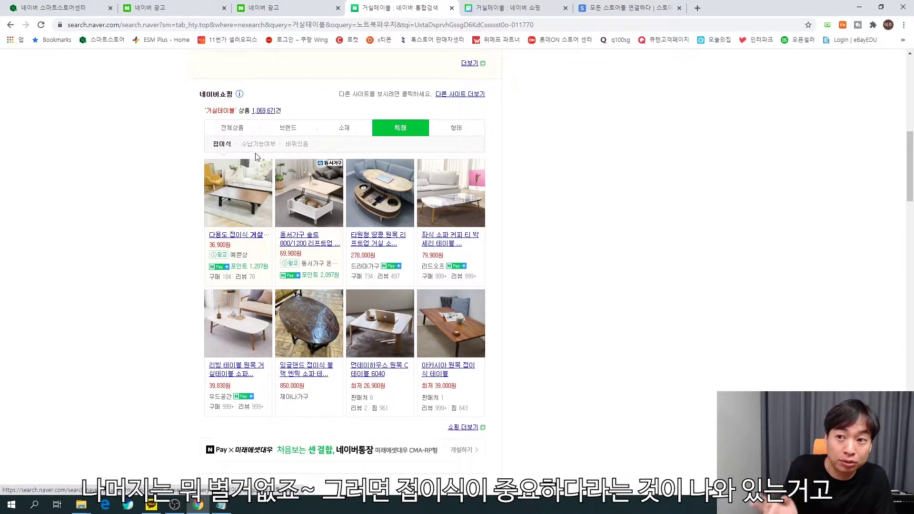
left_click(451, 131)
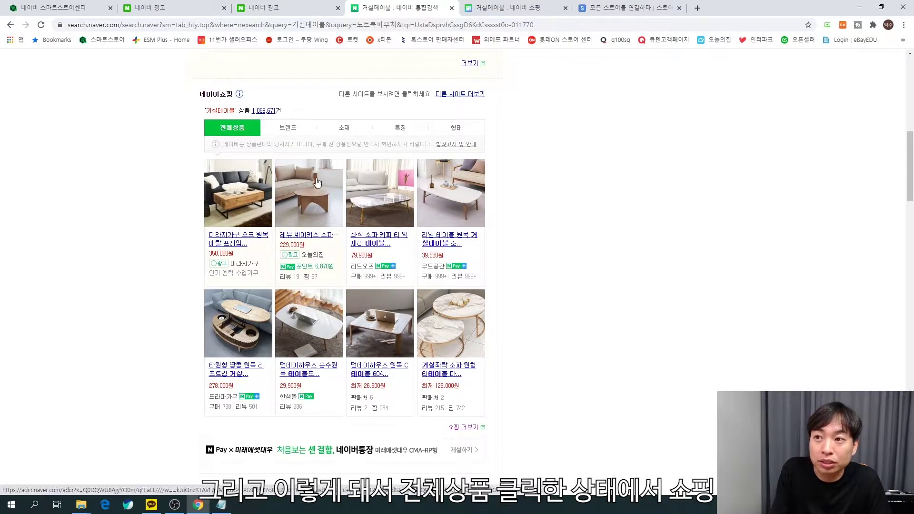
left_click(233, 131)
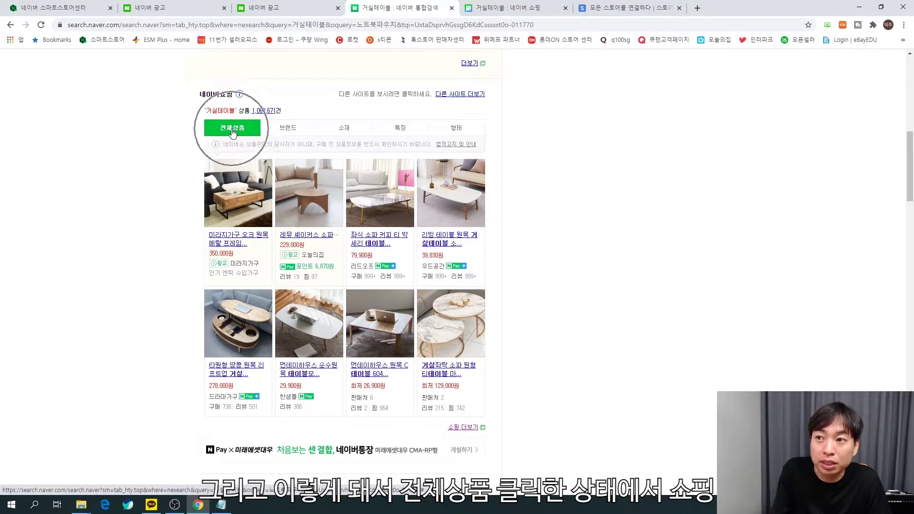
left_click(462, 428)
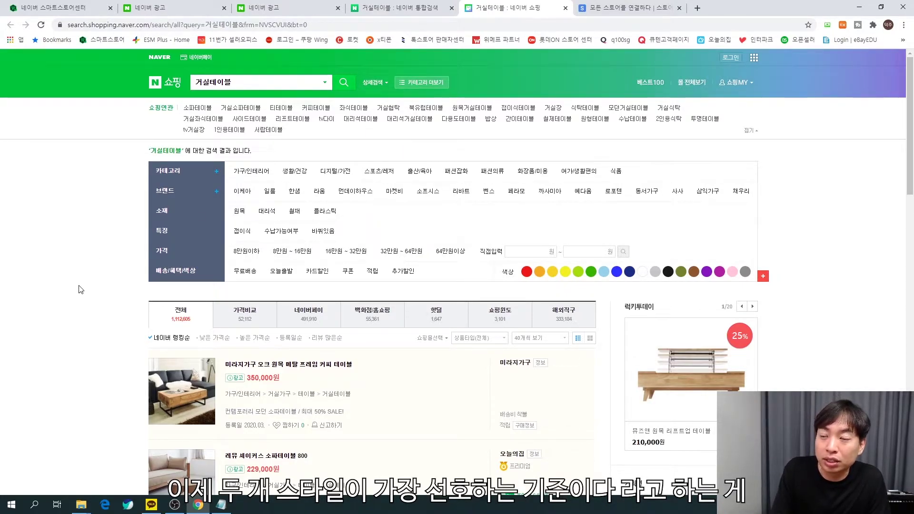
Switch to Notepad and highlight the whole line of collected keywords at the beginning of the note.
left_click(221, 504)
left_click_drag(558, 163, 97, 168)
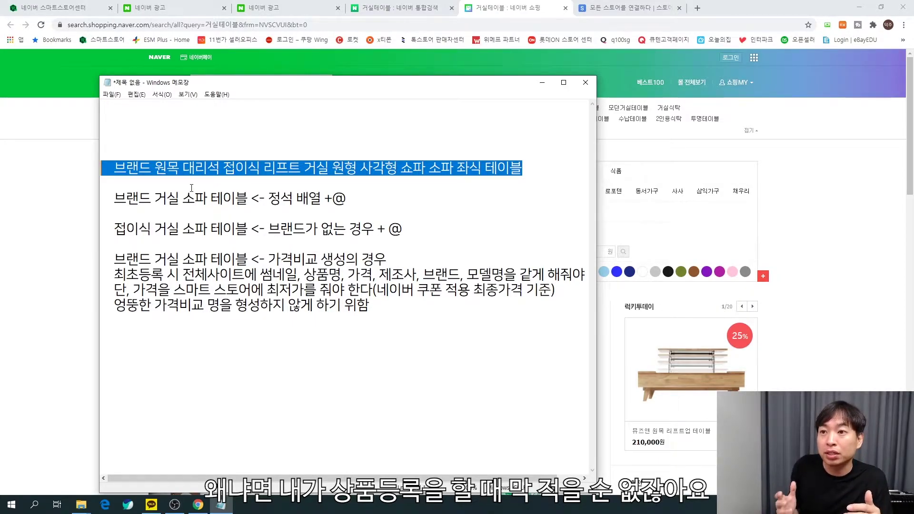
left_click_drag(114, 167, 540, 170)
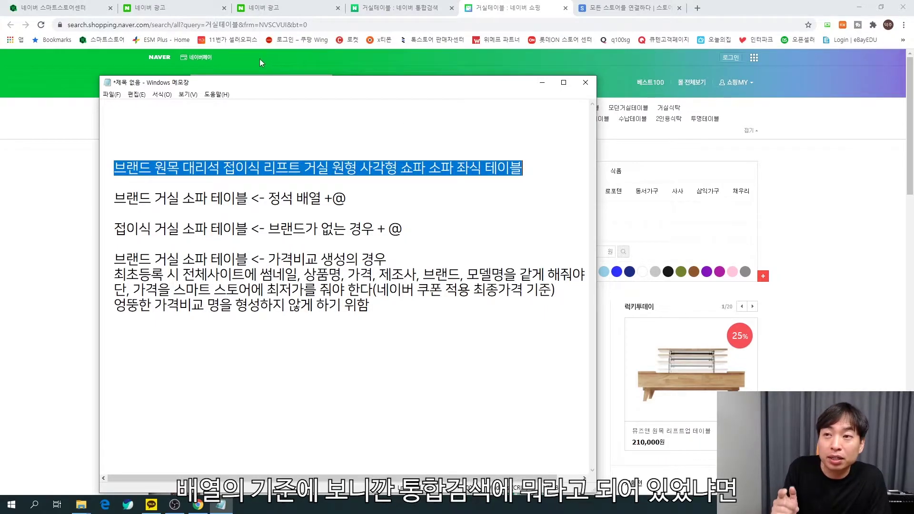
Return to the integrated search results in Chrome, check the 브랜드 product group again, and go back to 전체상품.
left_click(383, 11)
left_click(288, 130)
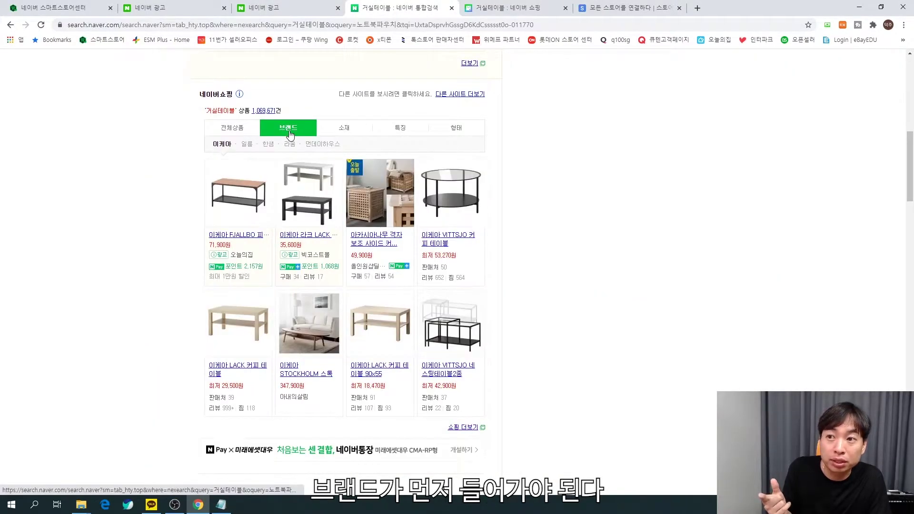
left_click(227, 131)
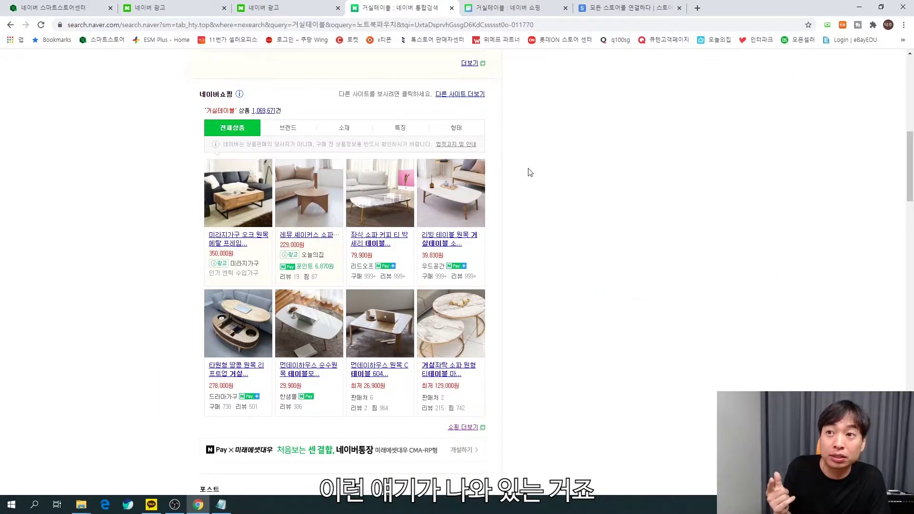
Switch to Notepad and review the 정석 배열 product name line, including its 거실 소파 테이블 words and the @ placeholder.
left_click(227, 501)
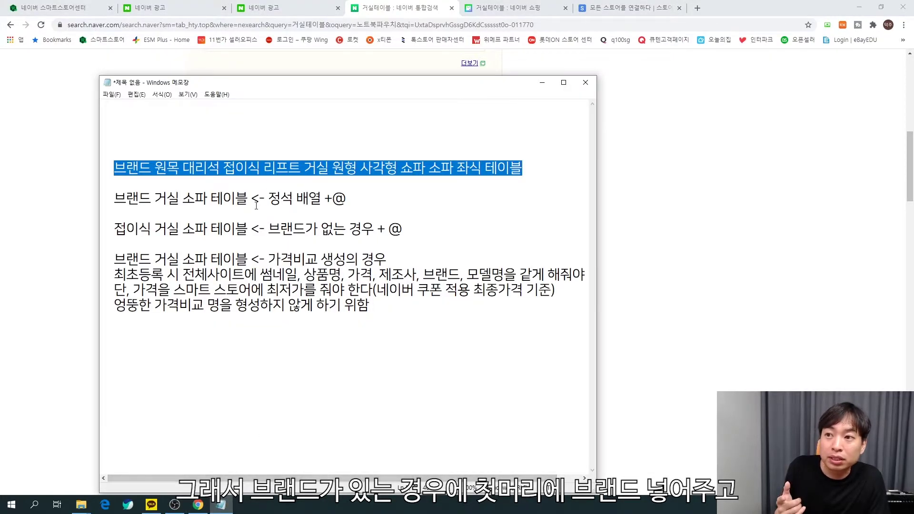
left_click(224, 199)
left_click_drag(155, 199, 250, 199)
left_click(160, 199)
left_click(270, 204)
left_click_drag(332, 199, 353, 199)
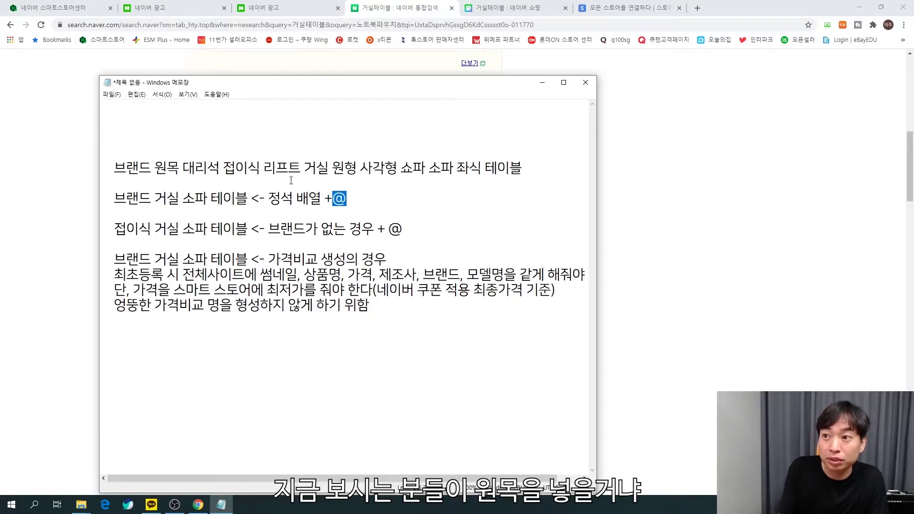
Review the candidate words in the collected keyword line, from 원목 through 원형 and 사각형 to 좌식.
left_click(164, 168)
left_click_drag(183, 168, 386, 168)
left_click_drag(457, 169, 481, 178)
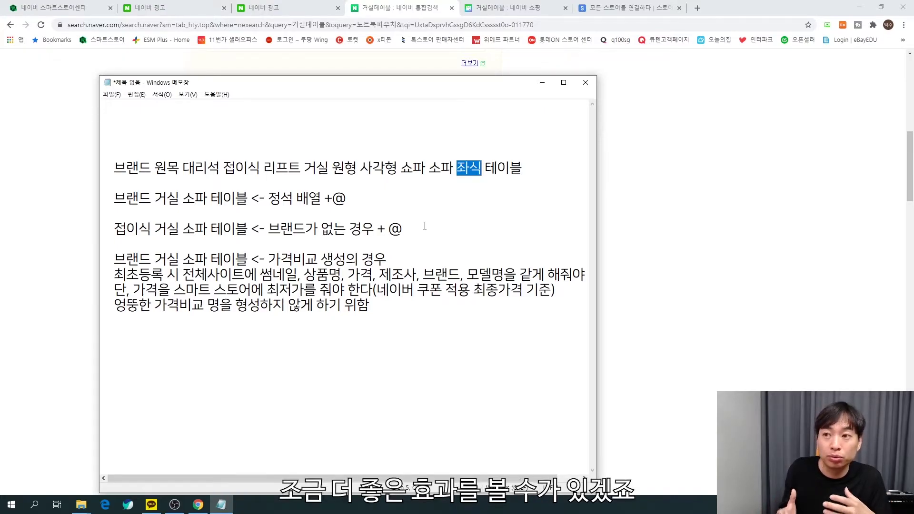
Insert 원목 접이식 between 브랜드 and 거실 in the 정석 배열 product name line.
left_click(154, 197)
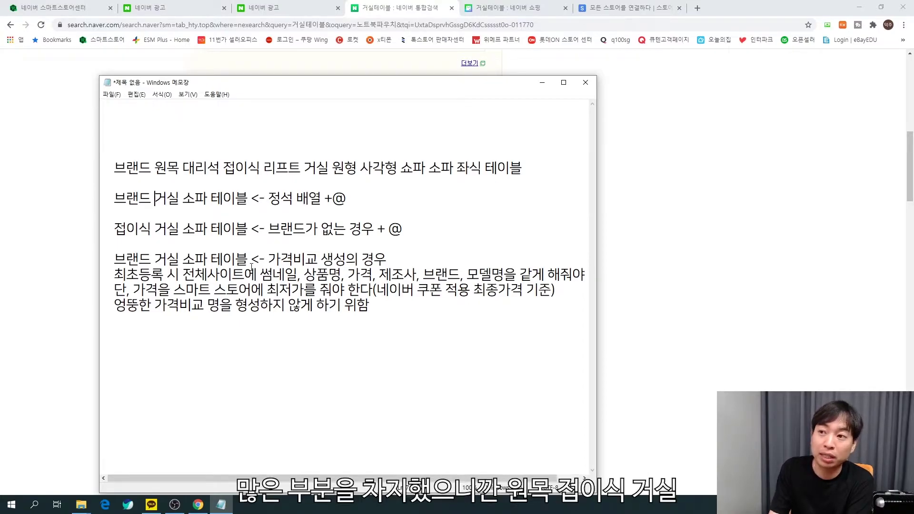
type("원목 접")
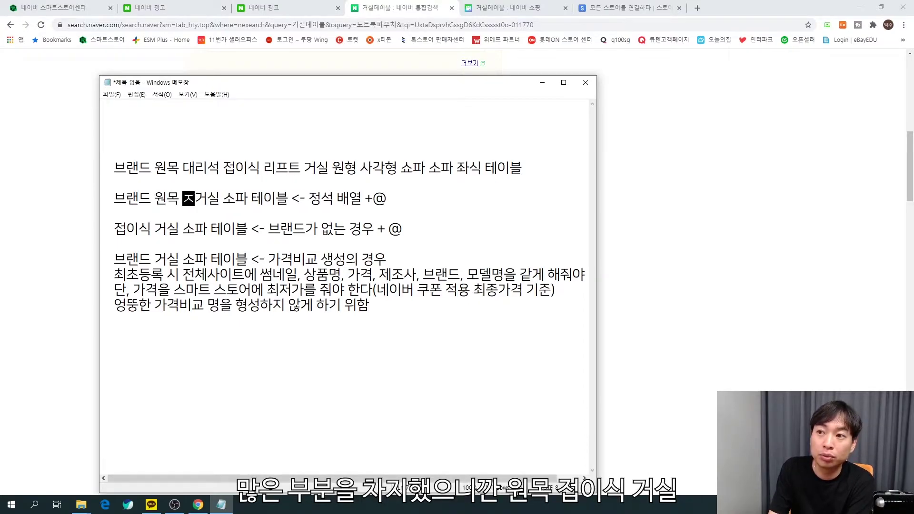
type("이식")
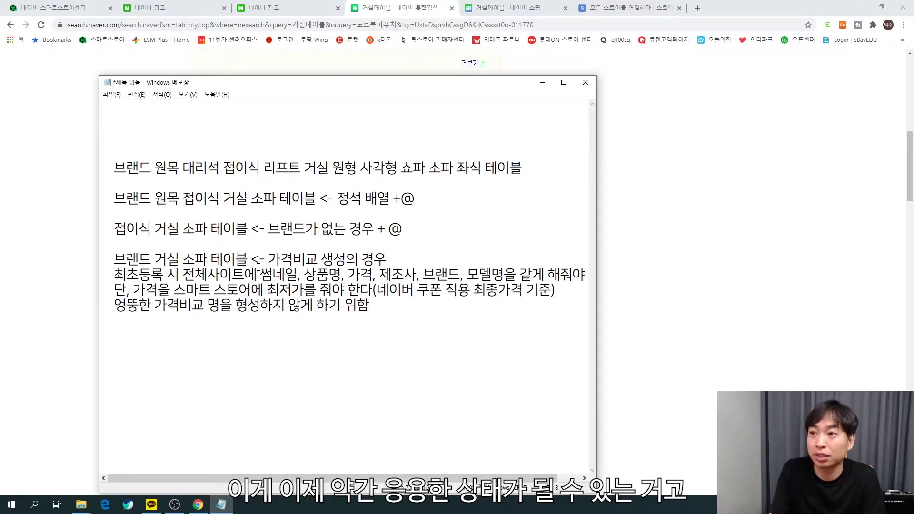
Review the product name line for the 브랜드가 없는 경우 case, from 접이식 through 테이블 to the @ placeholder.
left_click(209, 261)
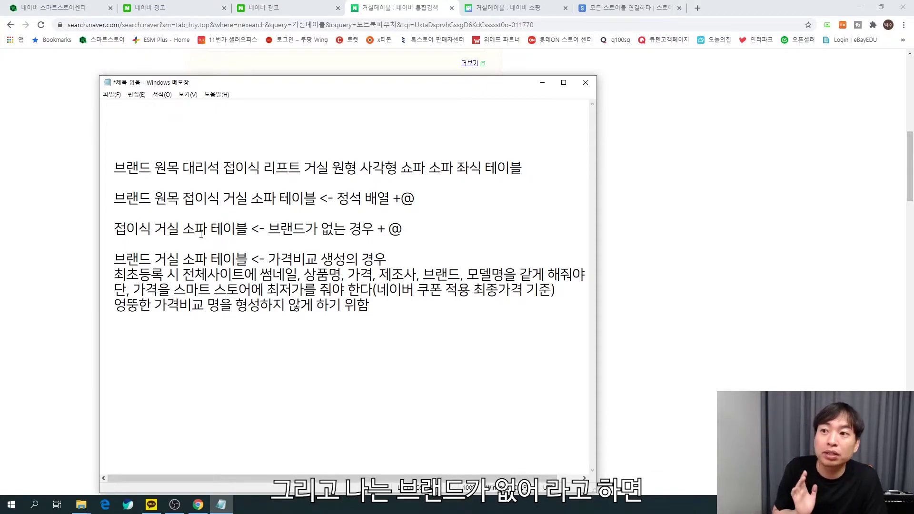
key("Home")
key("shift+End")
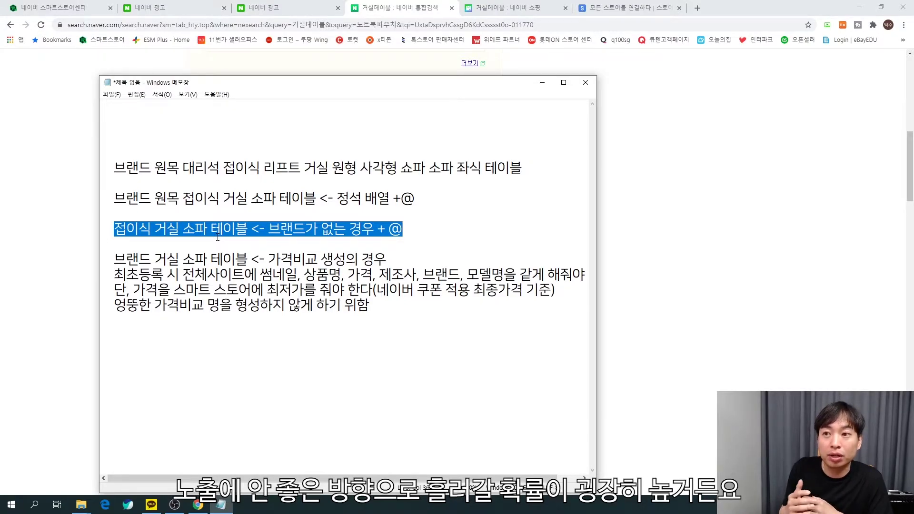
left_click(127, 229)
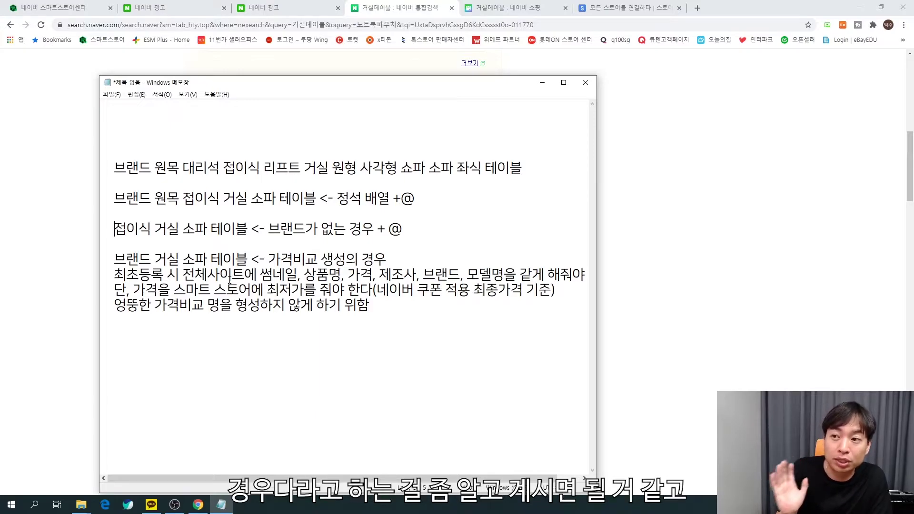
Review the 가격비교 생성의 경우 line, including its leading 브랜드 word and the 거실 소파 테이블 words.
left_click(270, 254)
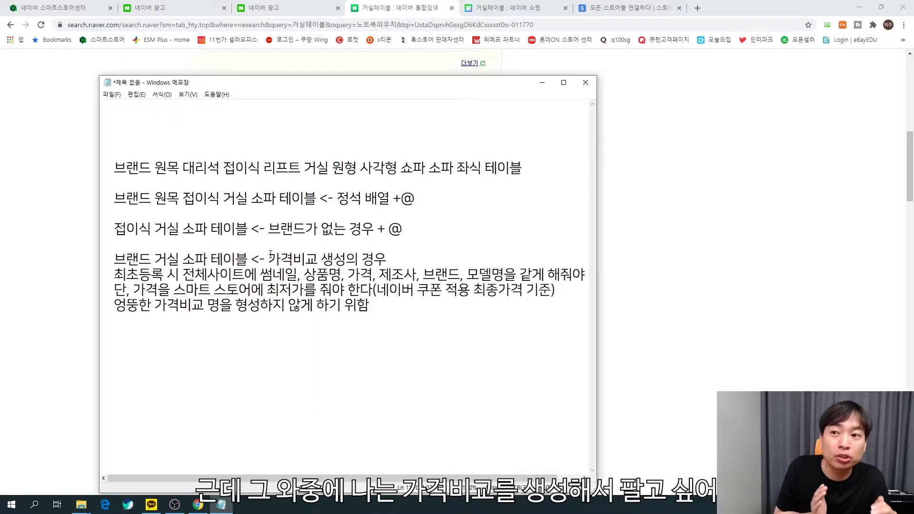
left_click_drag(270, 254, 387, 259)
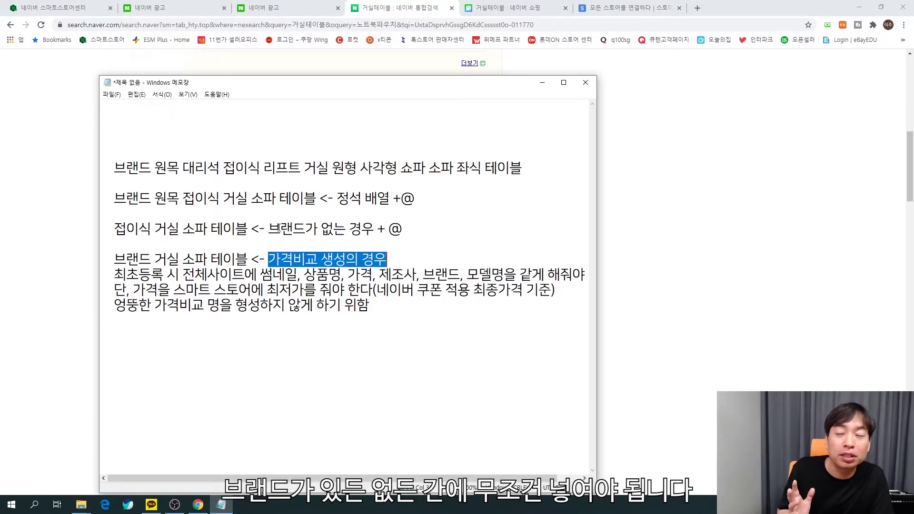
left_click_drag(150, 259, 113, 260)
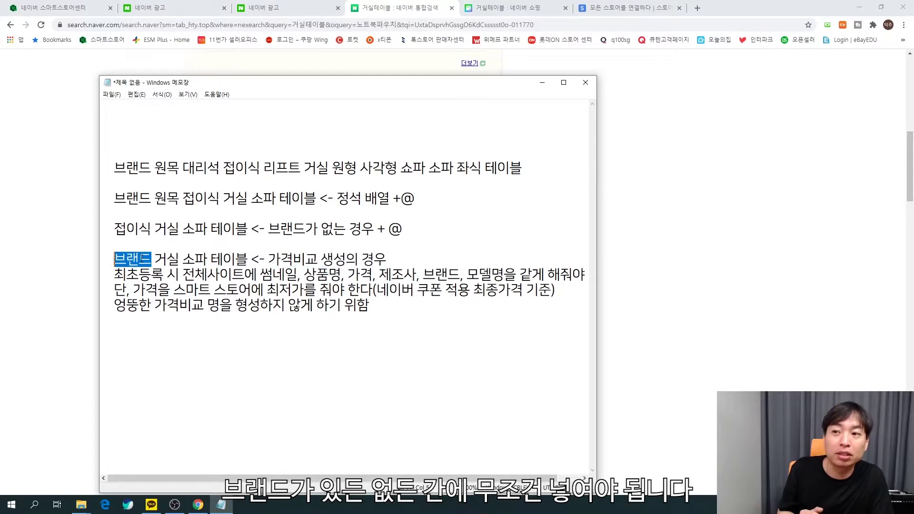
left_click_drag(155, 260, 249, 260)
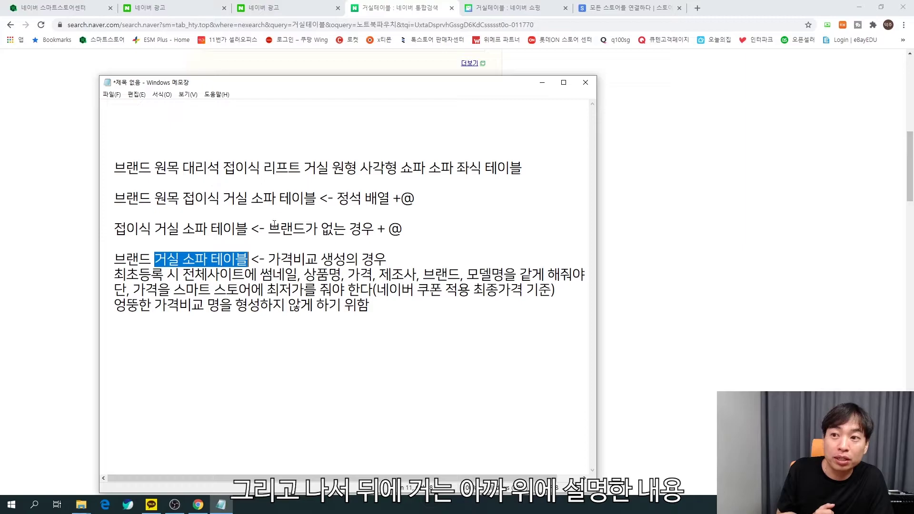
left_click(233, 259)
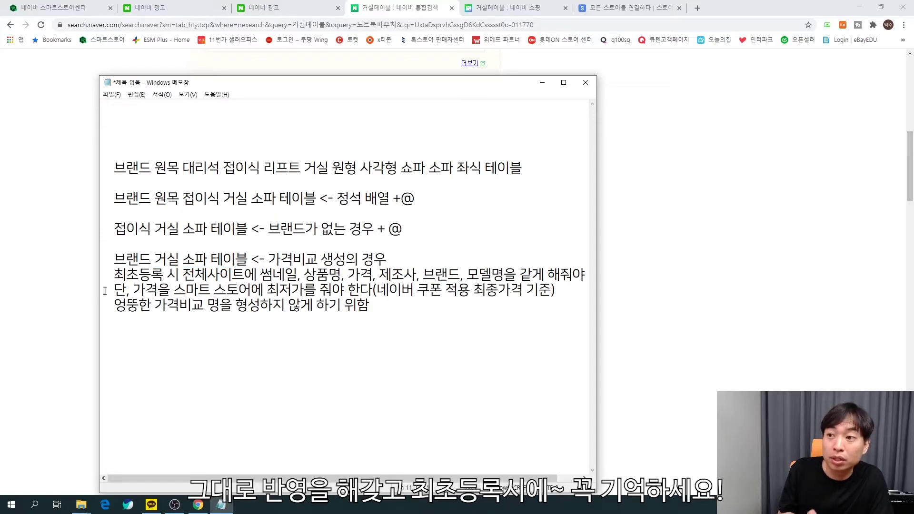
Review the price comparison notes, from the 최초등록 시 condition to the reason about 엉뚱한 가격비교 명.
left_click_drag(114, 275, 185, 275)
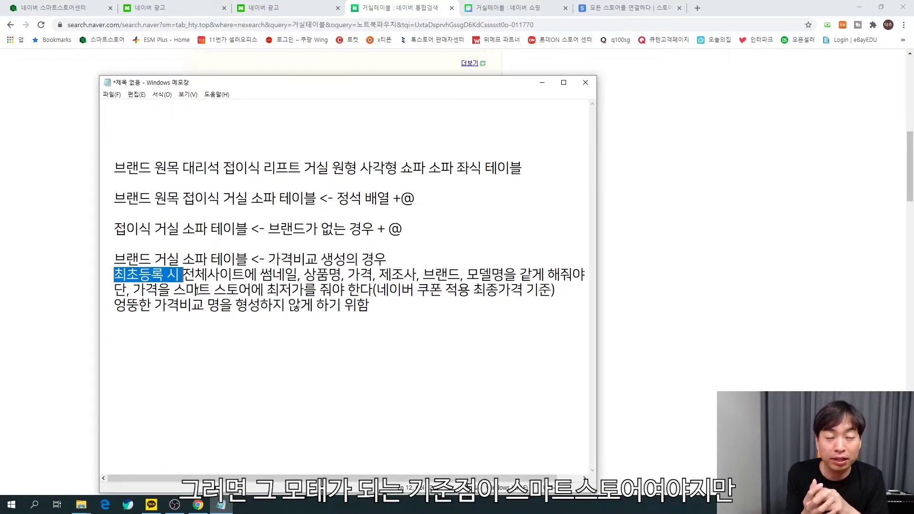
left_click(250, 300)
left_click_drag(114, 305, 338, 314)
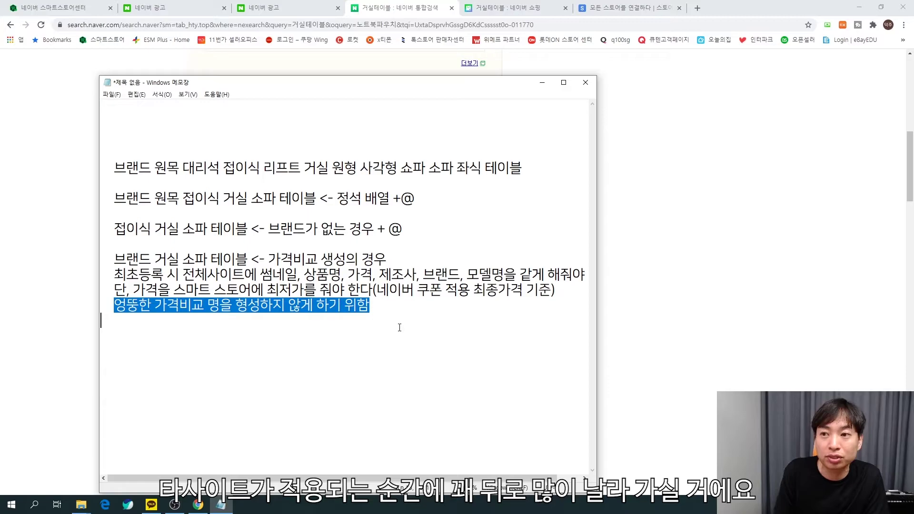
Switch to Chrome, view the Smart Store product registration form, and check the category path of the 거실테이블 listings in Naver Shopping.
left_click(683, 329)
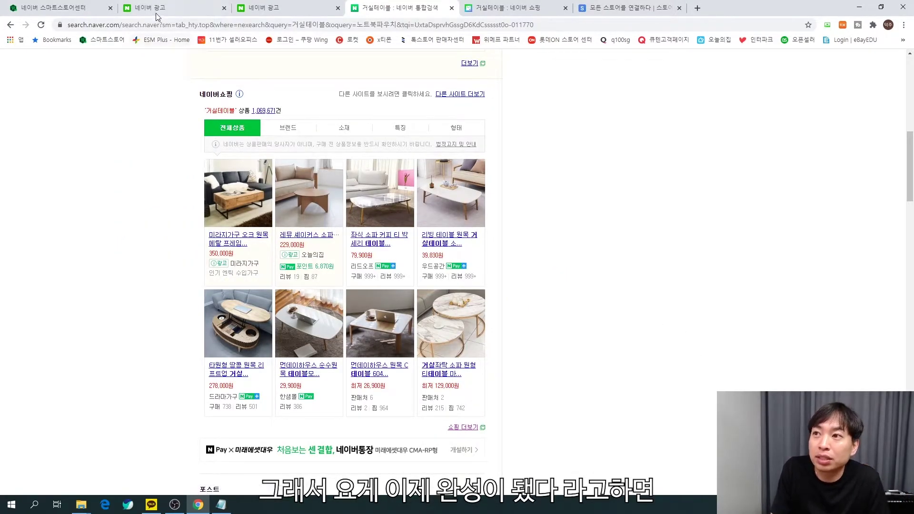
left_click(67, 8)
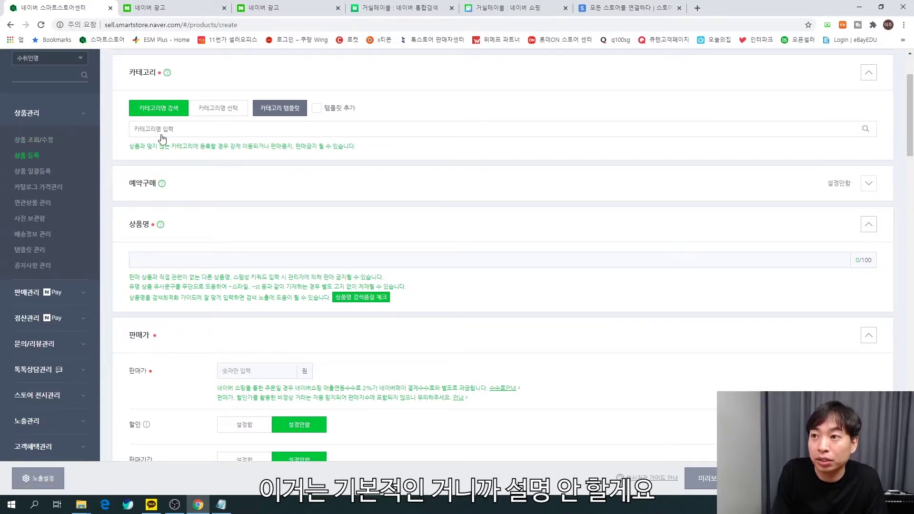
left_click(504, 8)
scroll(300, 286, "down", 5)
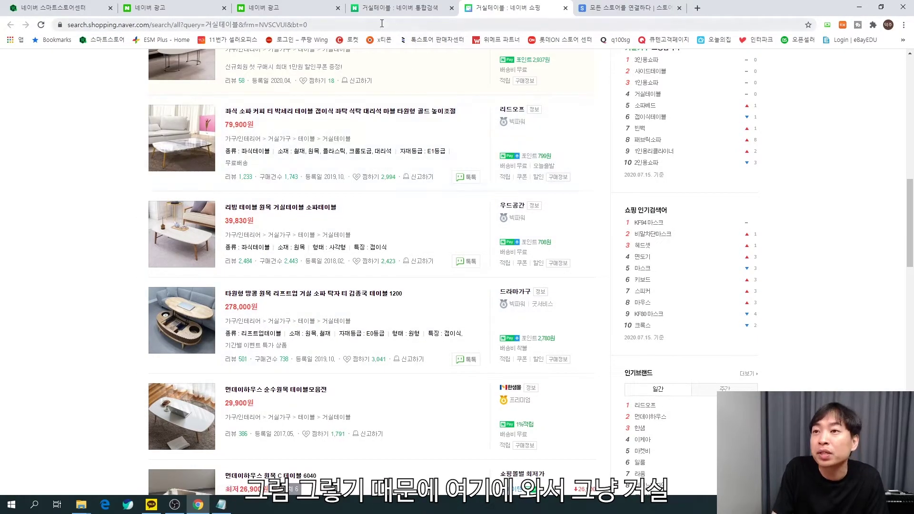
In the Smart Store registration form, search the category 거실테이블, choose 가구/인테리어>거실가구>테이블>거실테이블, and dismiss the safety standard notice.
left_click(41, 9)
left_click(198, 131)
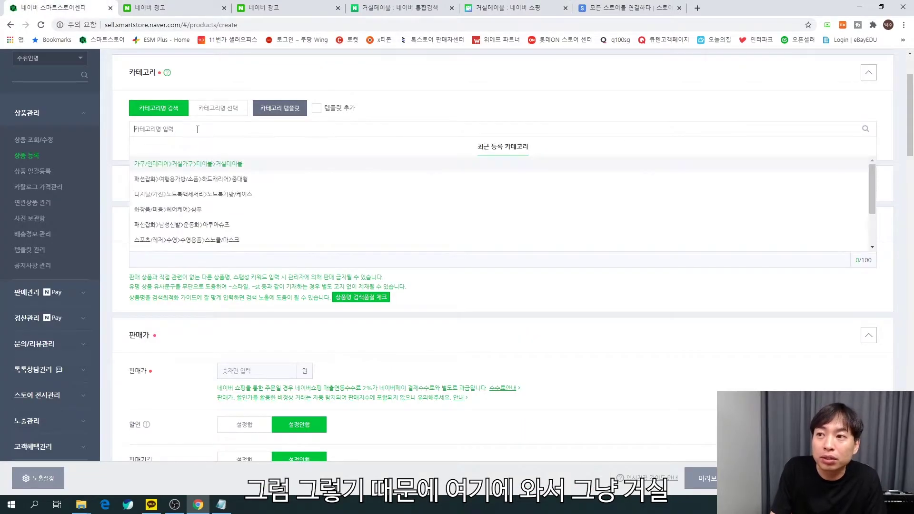
type("거실테이블")
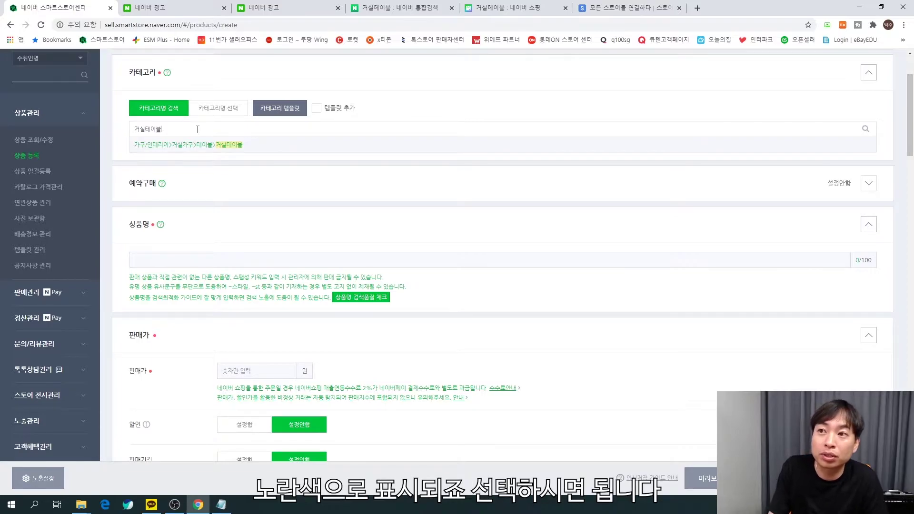
left_click(204, 146)
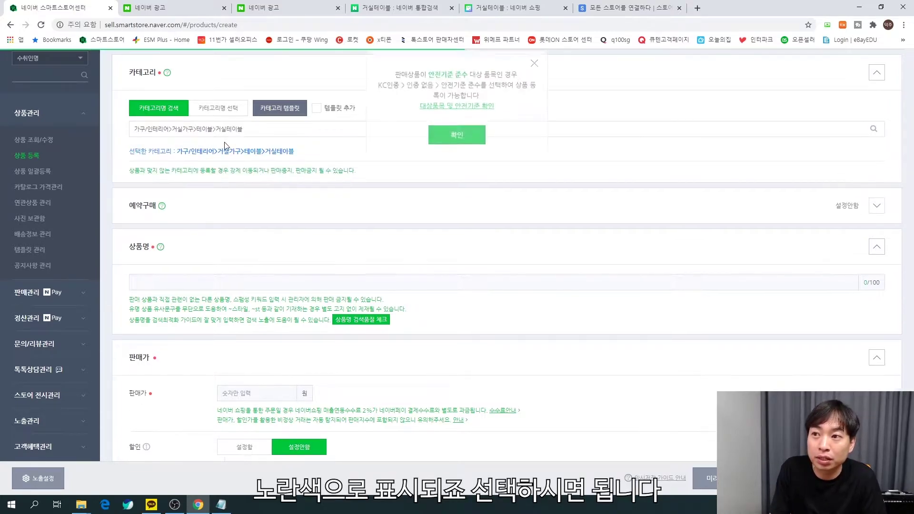
left_click(457, 149)
Copy the 정석 배열 line, 브랜드 원목 접이식 거실 소파 테이블, from Notepad into the 상품명 field in Chrome.
scroll(286, 186, "down", 2)
left_click(243, 187)
left_click(220, 504)
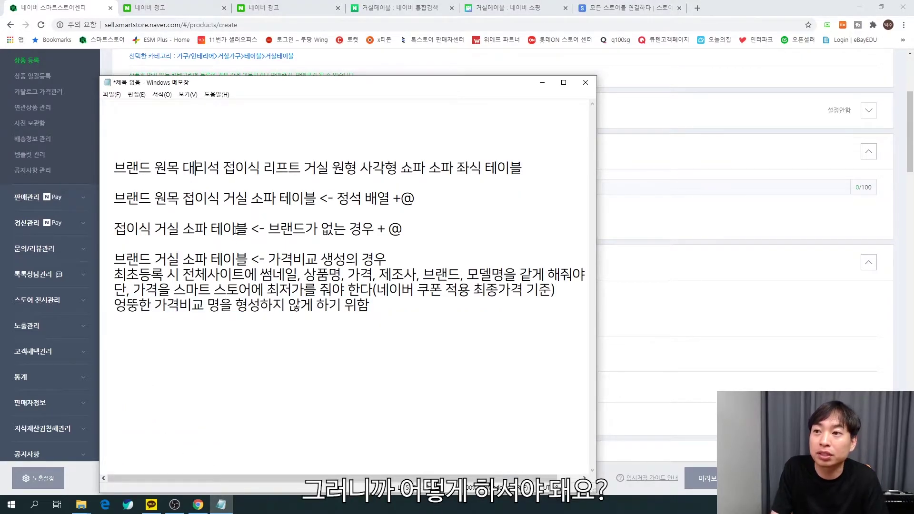
key("Down")
key("shift+End")
key("ctrl+c")
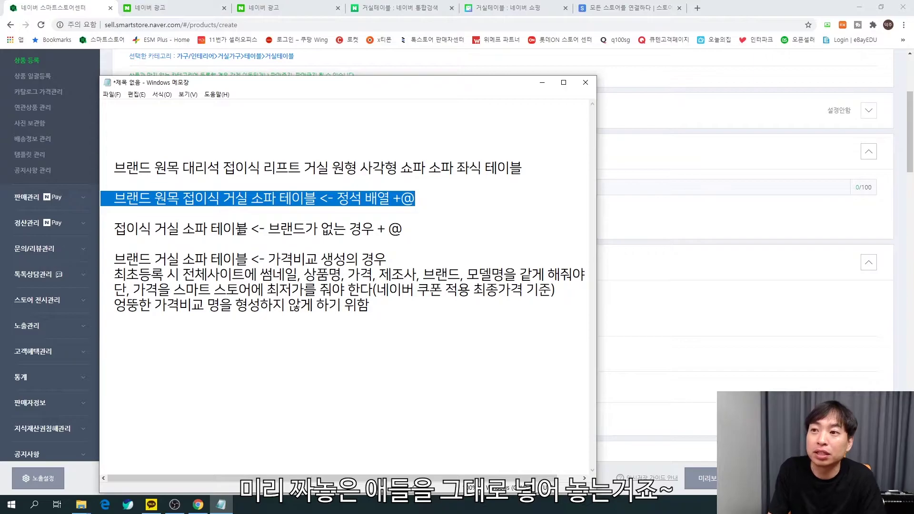
key("alt+Tab")
key("ctrl+v")
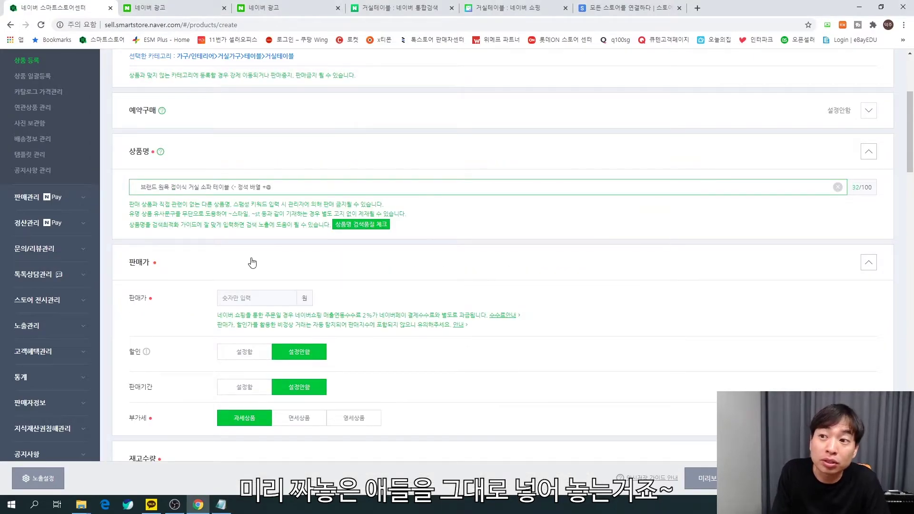
Enable the 할인 setting for the sale price with 전체 할인, and look over the discount amount and discounted price fields.
scroll(252, 263, "down", 3)
left_click(247, 155)
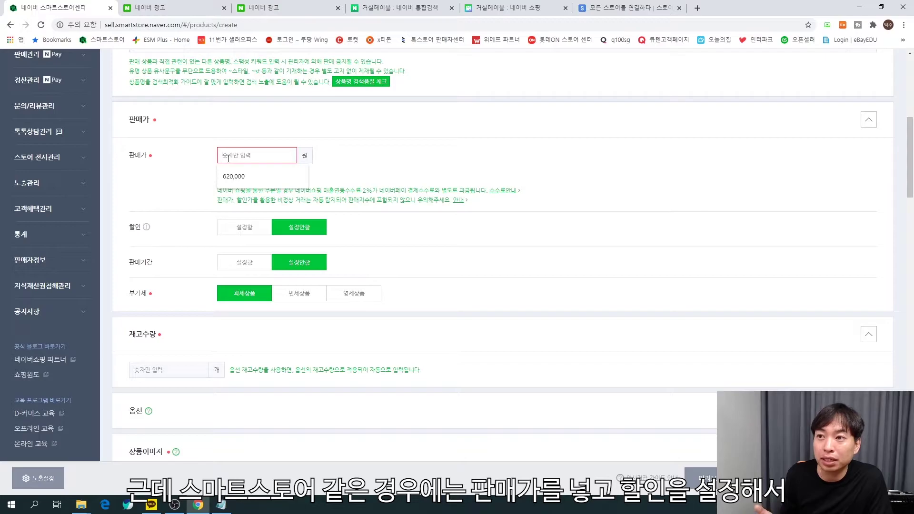
left_click(229, 232)
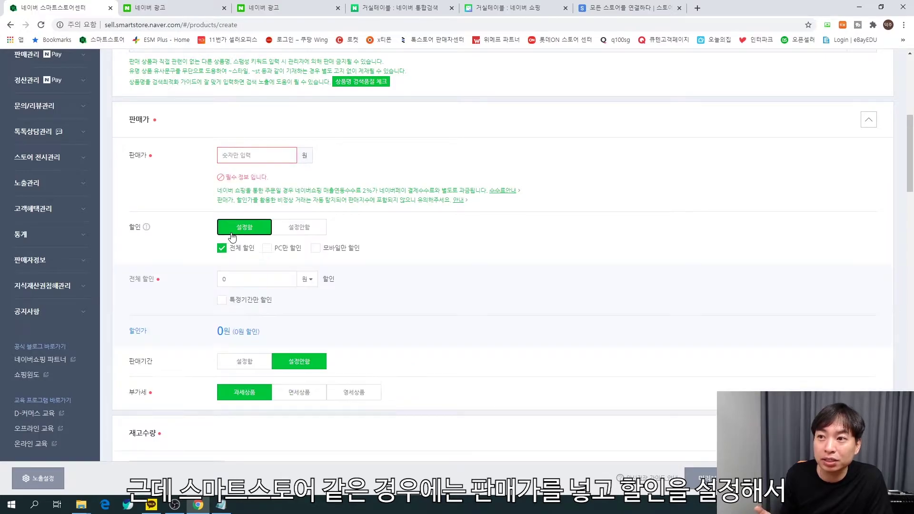
scroll(231, 238, "down", 1)
left_click(237, 232)
scroll(200, 233, "down", 2)
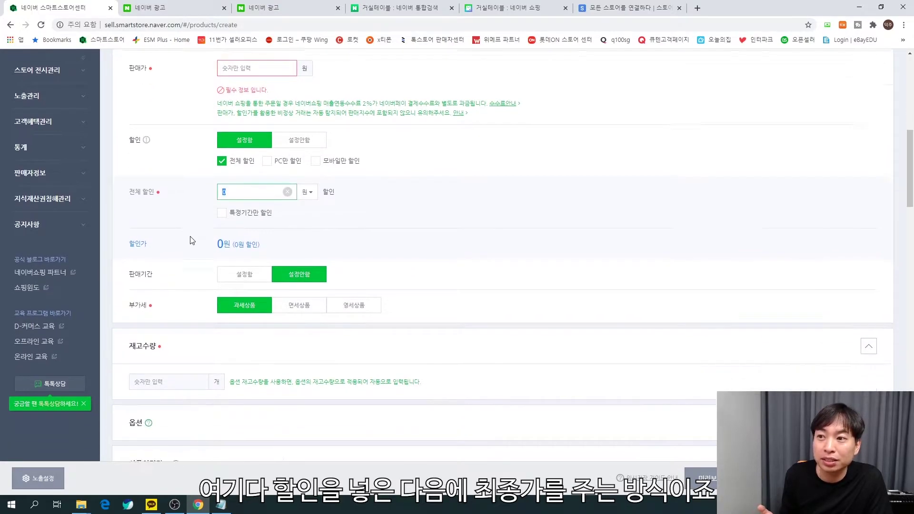
key("ctrl+a")
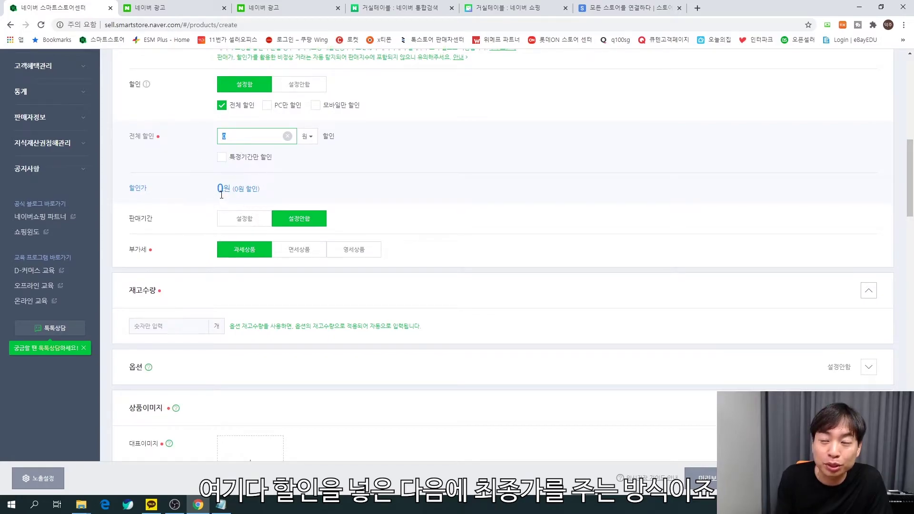
scroll(222, 195, "up", 2)
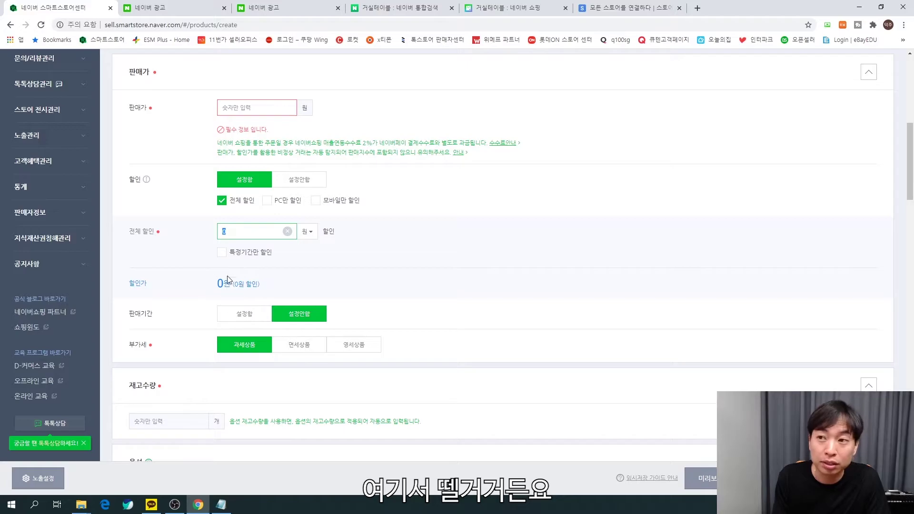
Set the 판매가 to 199,000원 and the 전체 할인 to 79,000원.
left_click(234, 103)
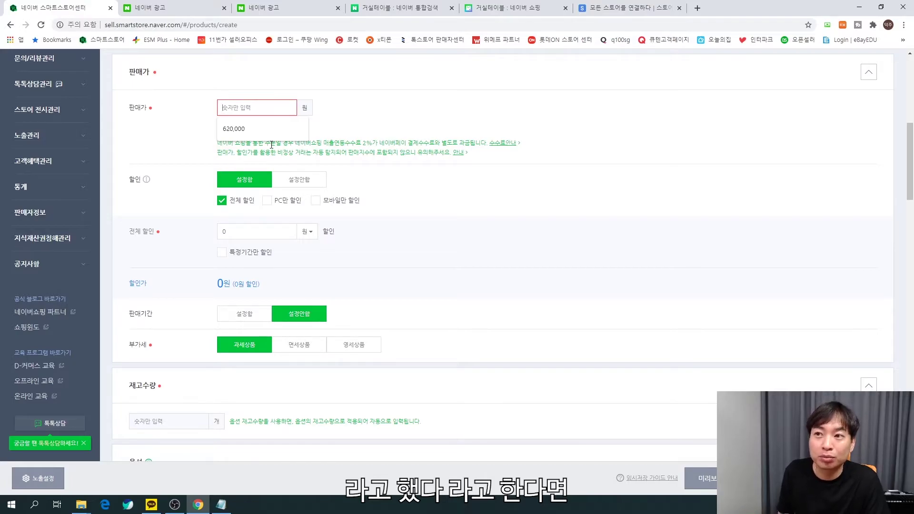
type("199,00")
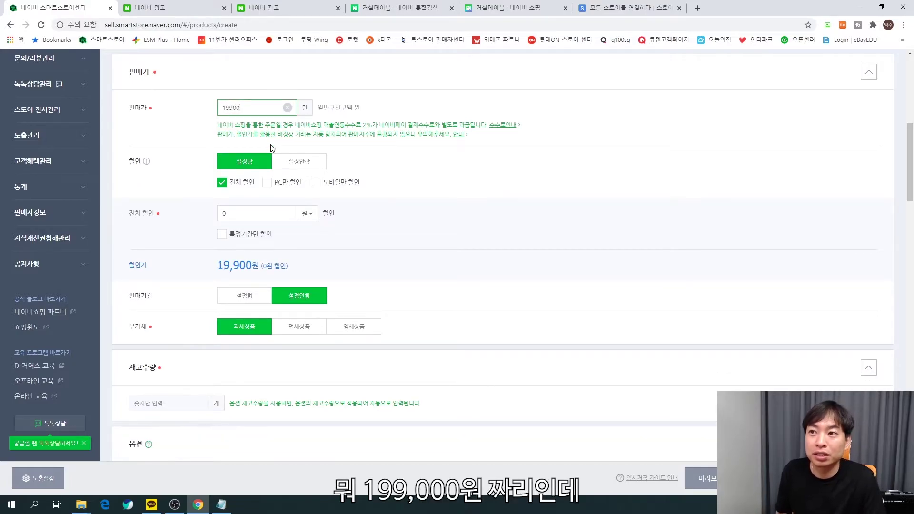
type("0")
left_click(237, 213)
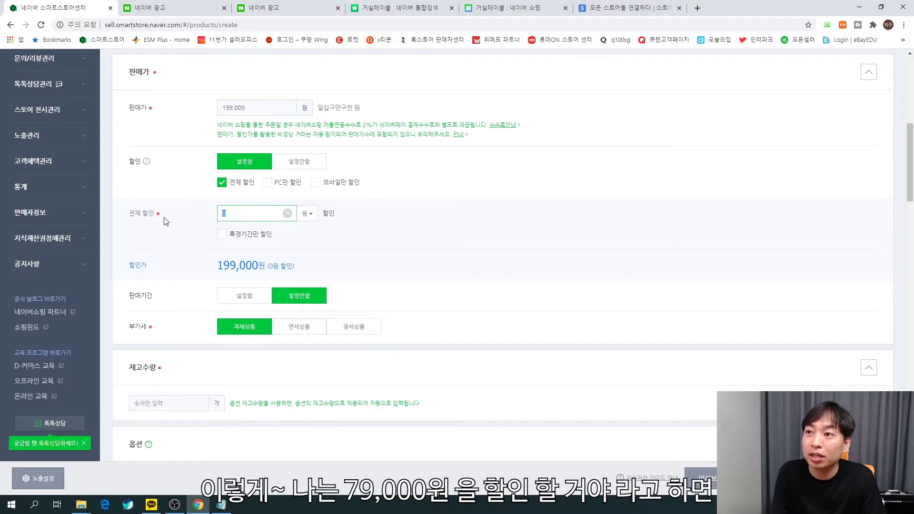
type("790000")
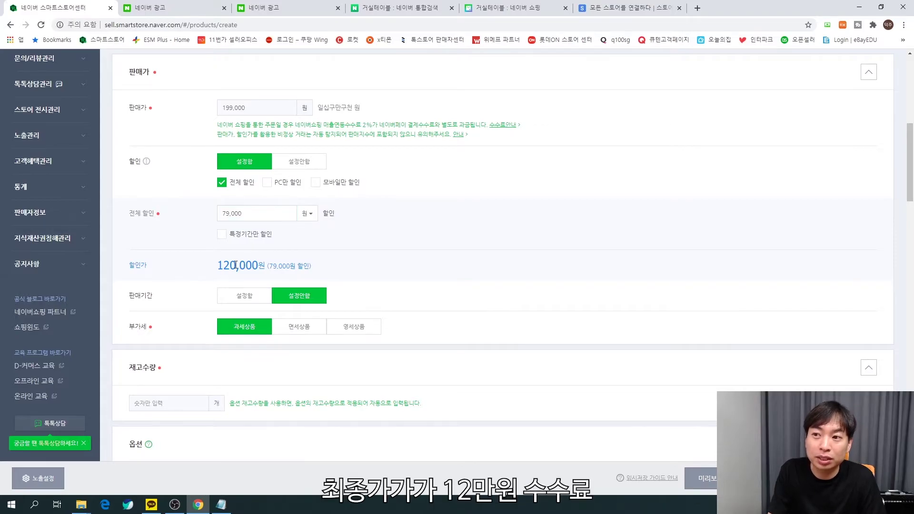
left_click(235, 265)
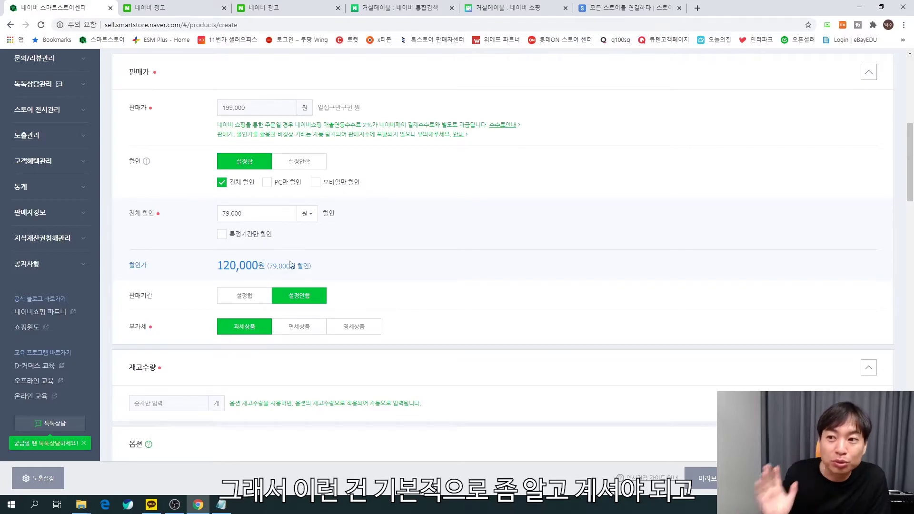
Keep 부가세 at 과세상품 and set the 재고수량 to 99,999.
scroll(367, 281, "down", 2)
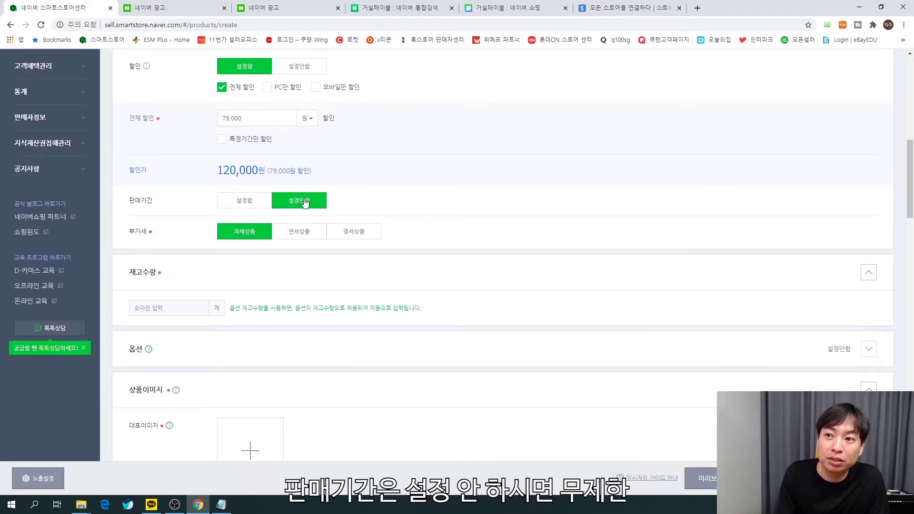
scroll(303, 205, "down", 1)
left_click(238, 192)
scroll(214, 205, "down", 1)
left_click(171, 213)
type("99")
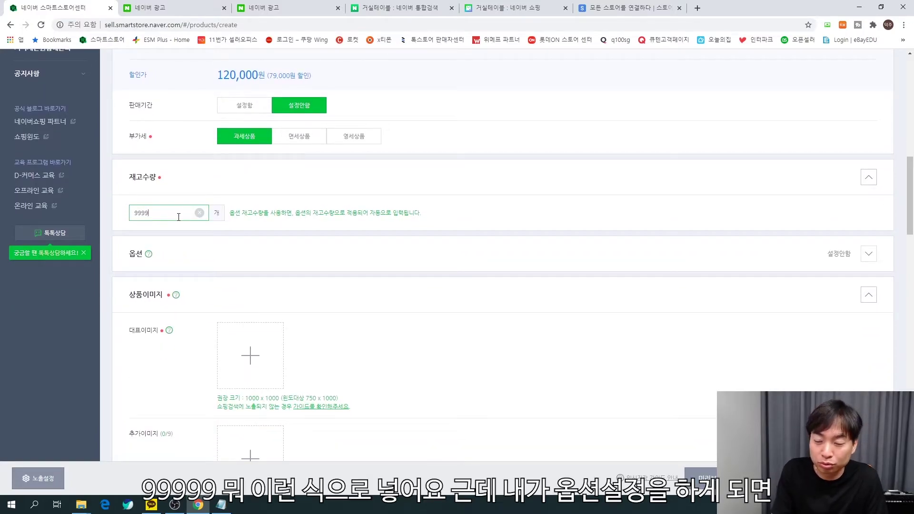
type(",99")
left_click(224, 239)
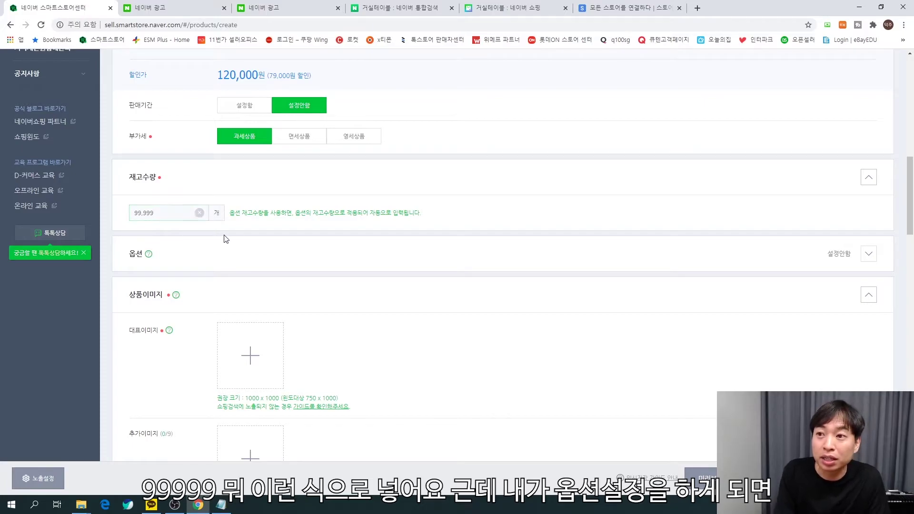
left_click(293, 217)
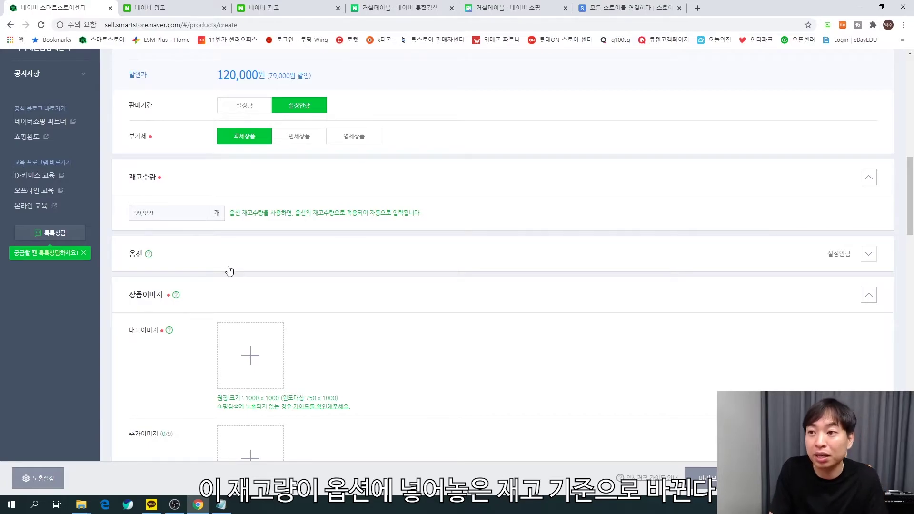
Expand the 옵션 section and show the 선택형 option settings with 설정함 chosen.
scroll(447, 261, "down", 1)
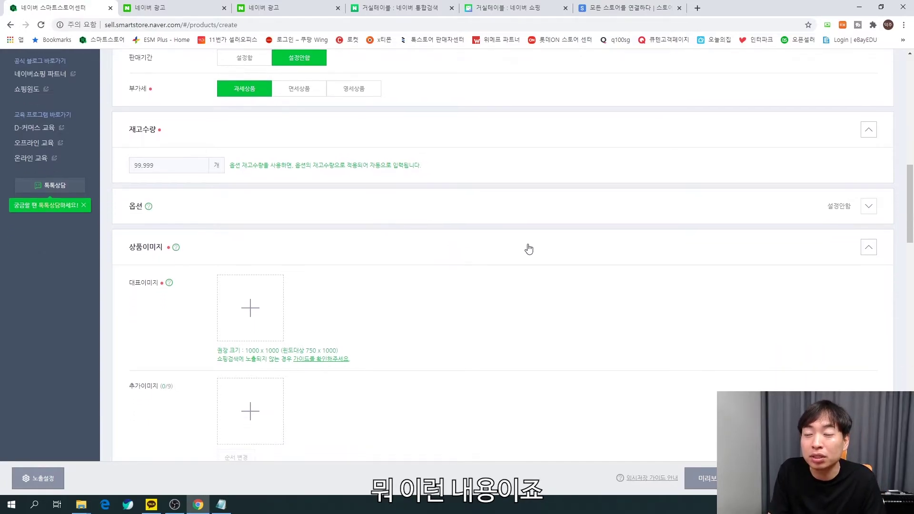
left_click(868, 211)
scroll(543, 253, "down", 2)
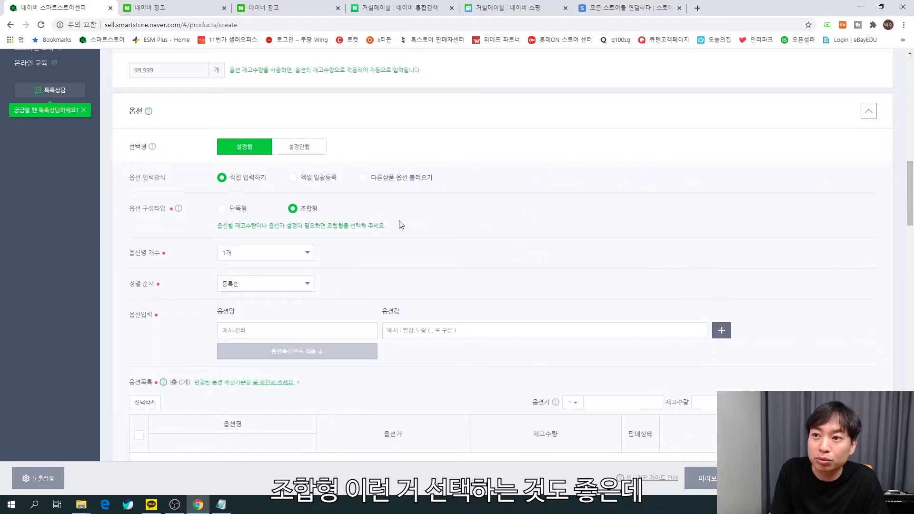
Switch the 옵션 입력방식 to 엑셀 일괄등록 and download the Excel template for combined (조합) options.
left_click(293, 177)
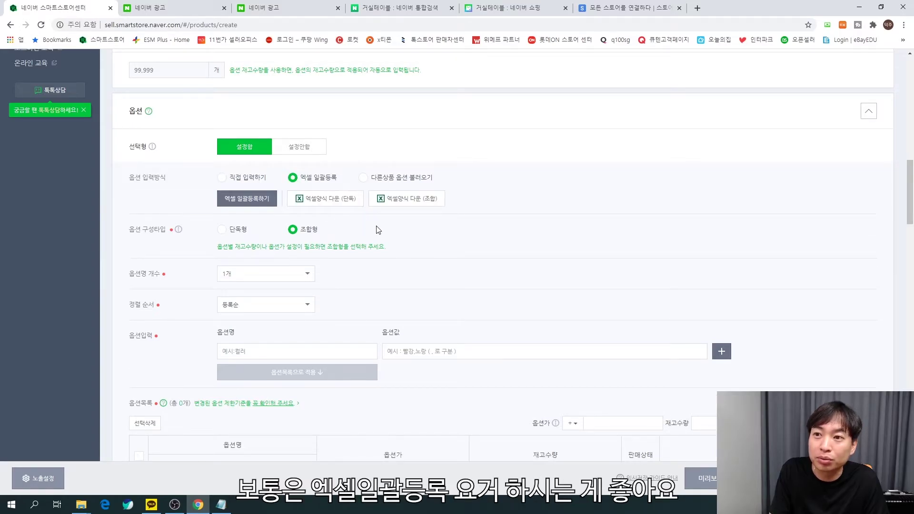
left_click(336, 205)
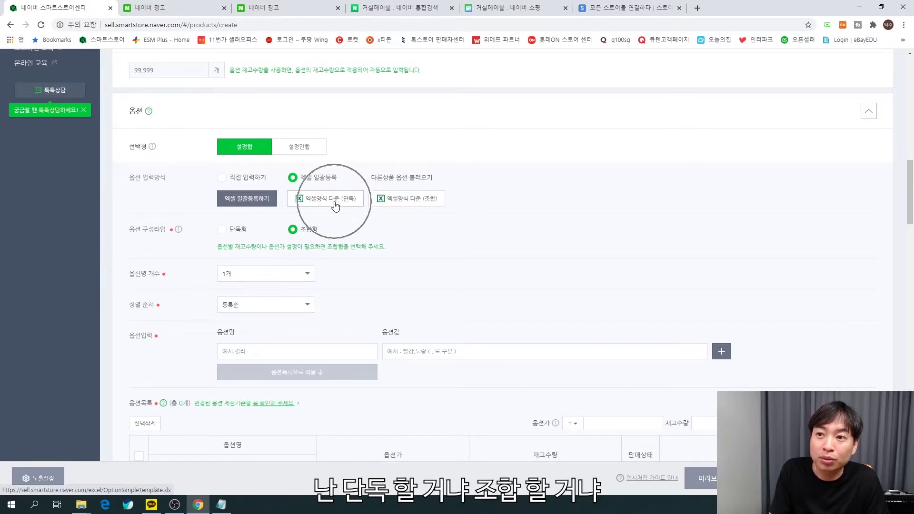
left_click(403, 207)
left_click(404, 208)
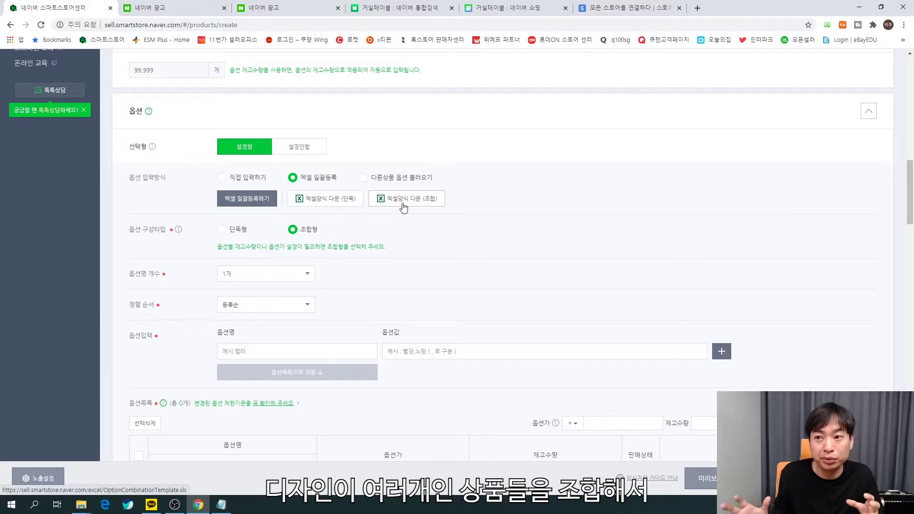
left_click(404, 205)
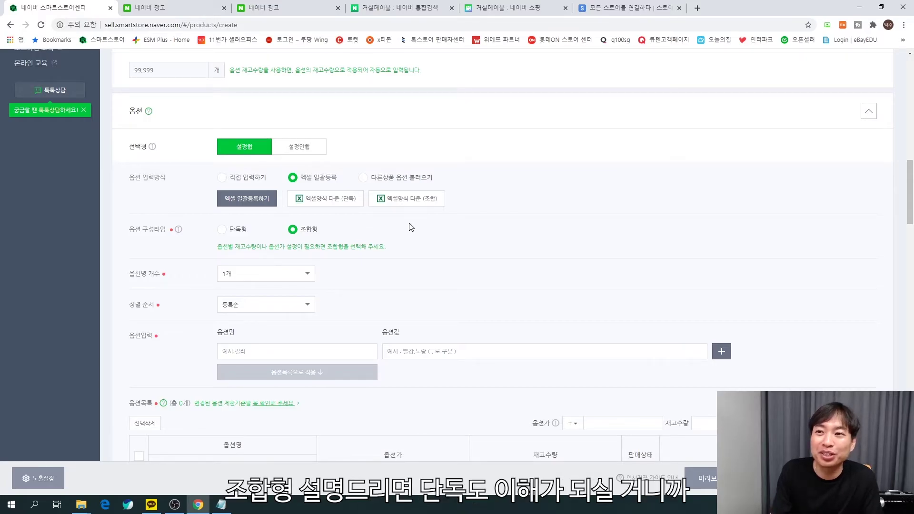
left_click(396, 208)
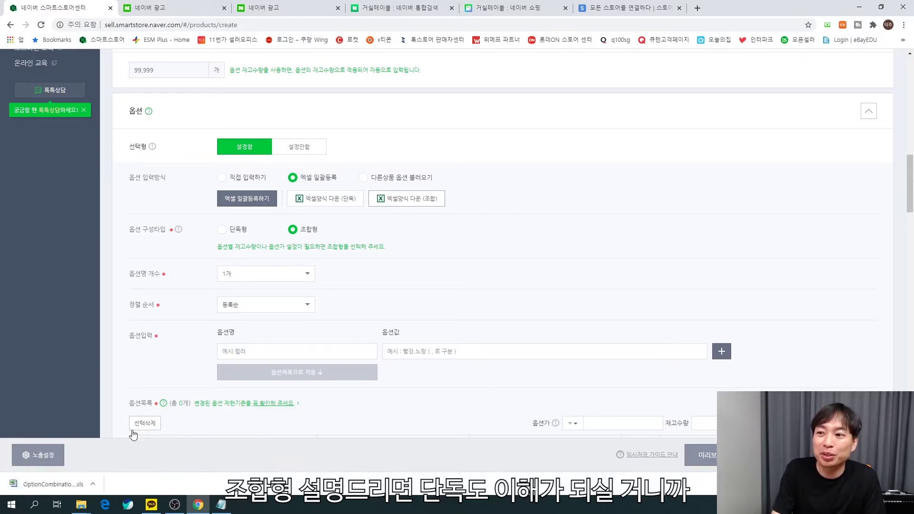
Open the downloaded OptionCombinationTemplate file in a maximized Excel window and delete the instruction row 2.
left_click(81, 478)
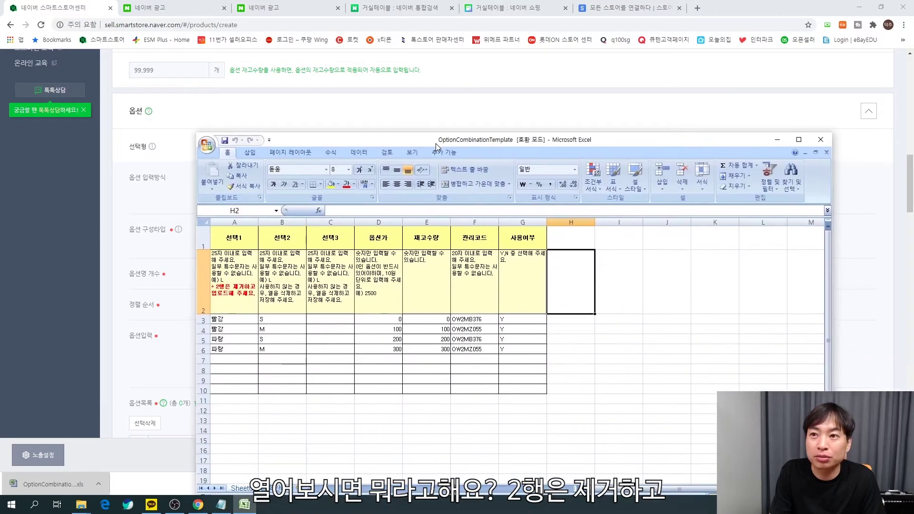
double_click(429, 139)
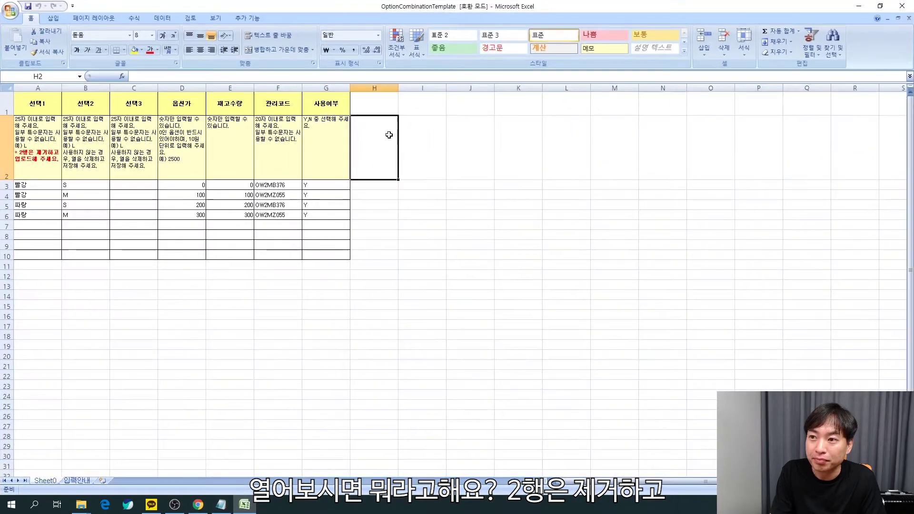
left_click(50, 173)
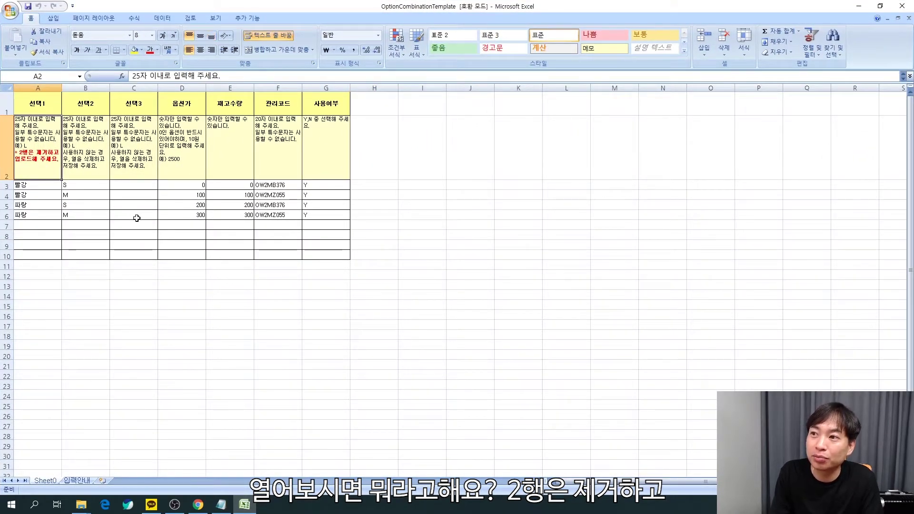
key("shift+space")
key("ctrl+minus")
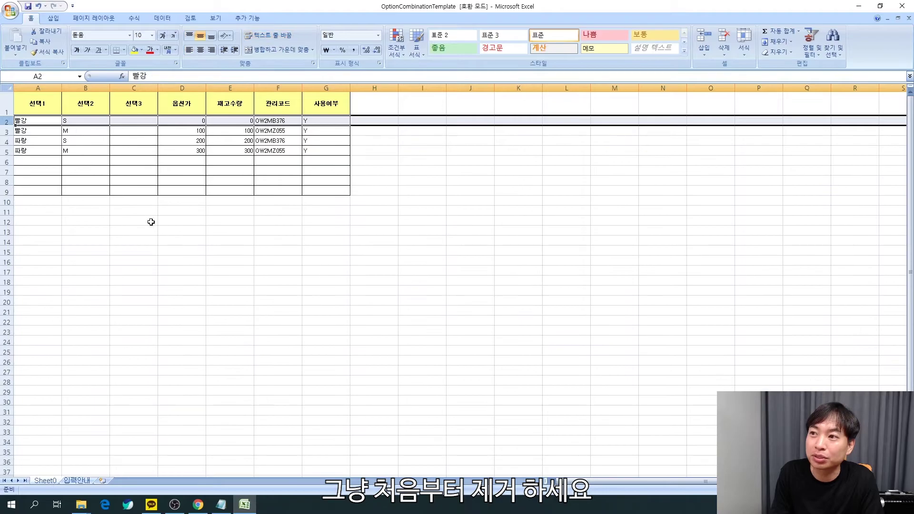
left_click(38, 121)
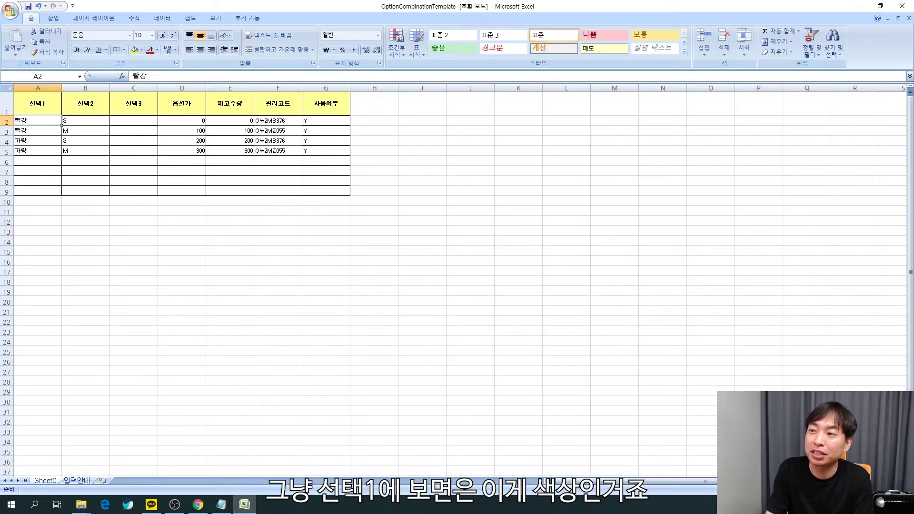
Rename the 선택1 header in A1 as 색상선택 and the 선택2 header in B1 as 사이즈.
left_click(61, 115)
type("t")
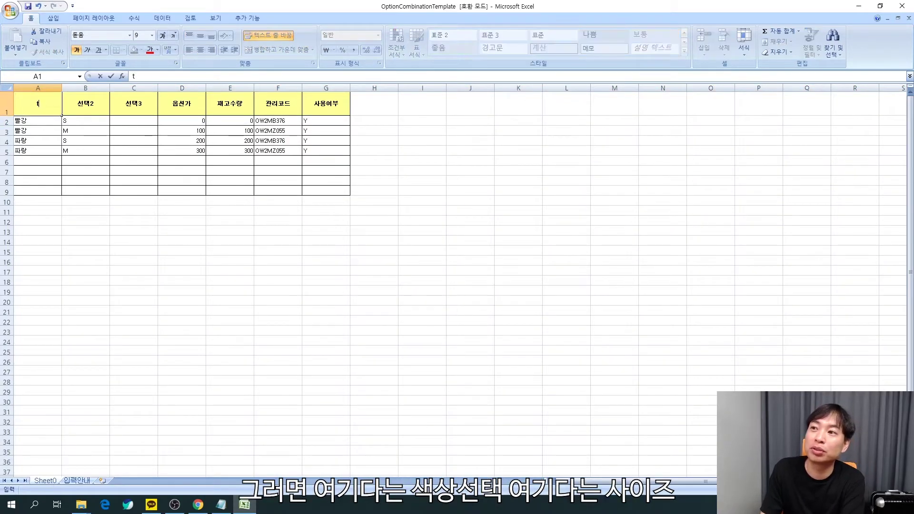
type("or")
key("BackSpace")
key("BackSpace")
key("BackSpace")
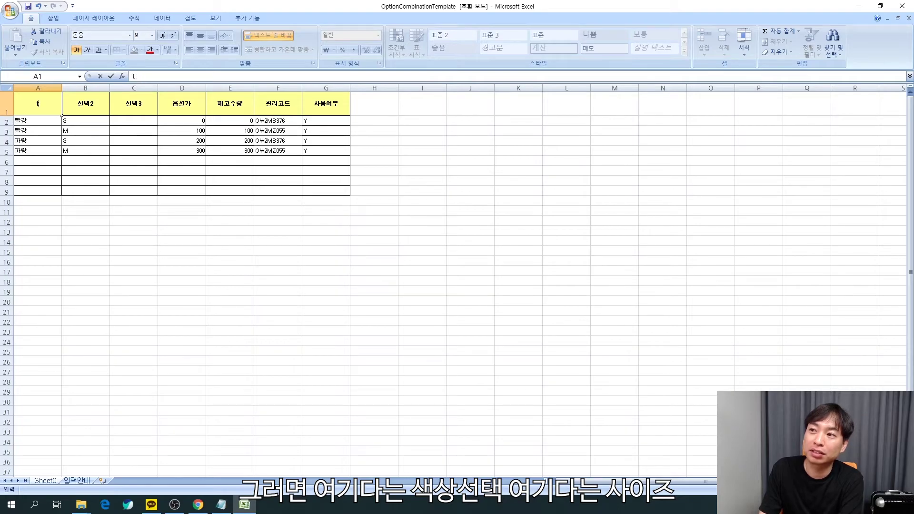
type("색상선택")
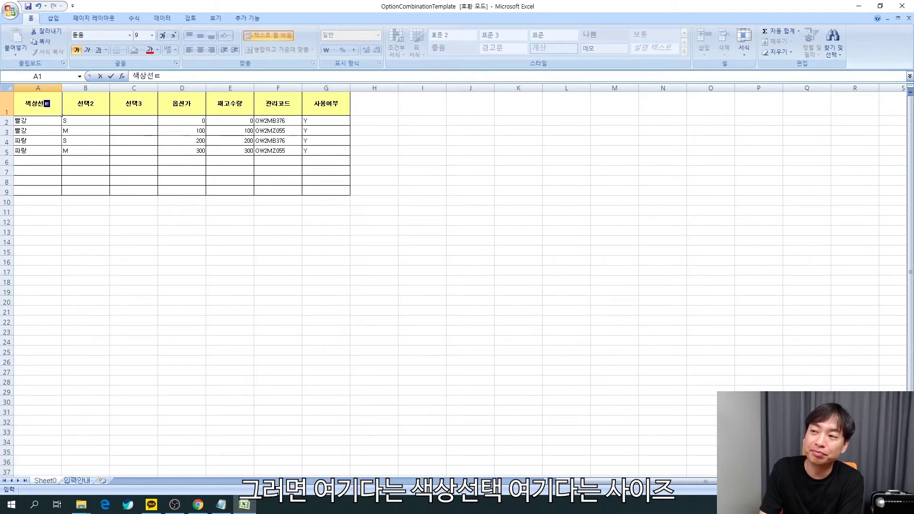
left_click(109, 114)
type("상")
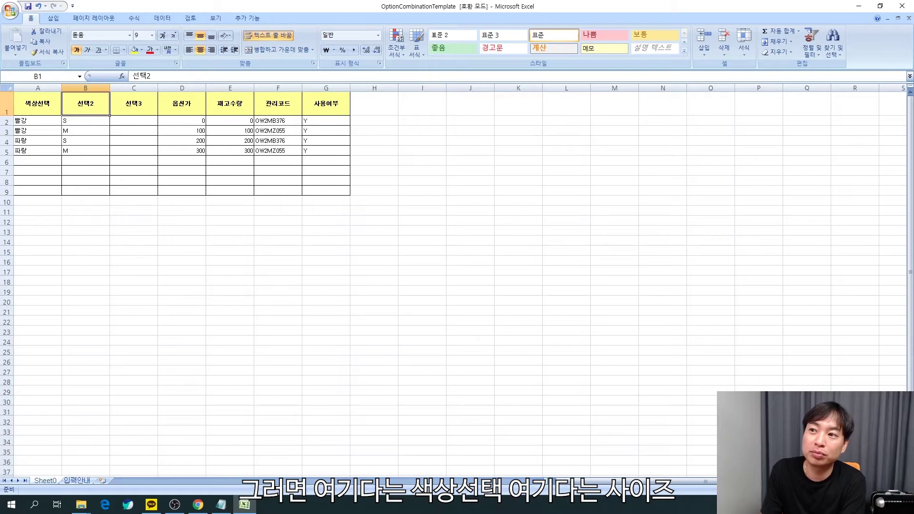
type("이즈")
Delete the unused 선택3 column from the option sheet.
left_click(158, 125)
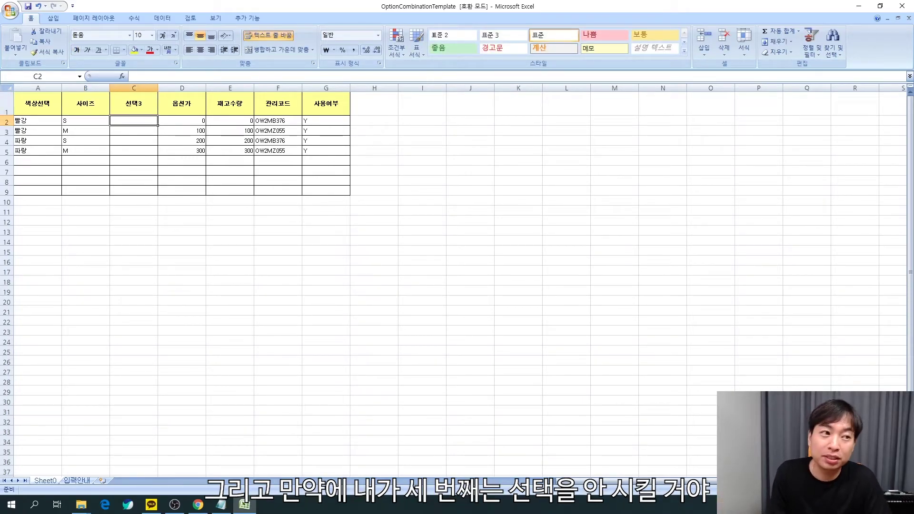
right_click(141, 88)
left_click(164, 150)
Enter 브라운 as the color in A2 and copy it down through A4.
left_click(33, 123)
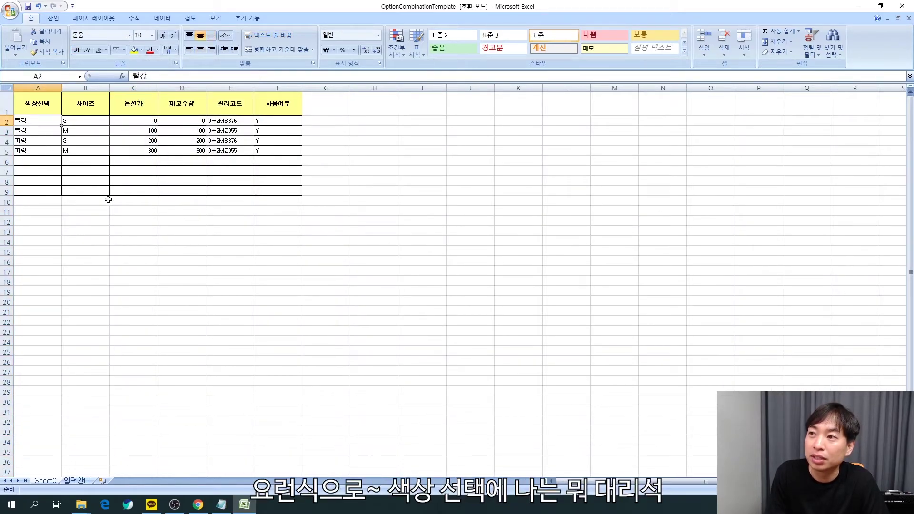
key("BackSpace")
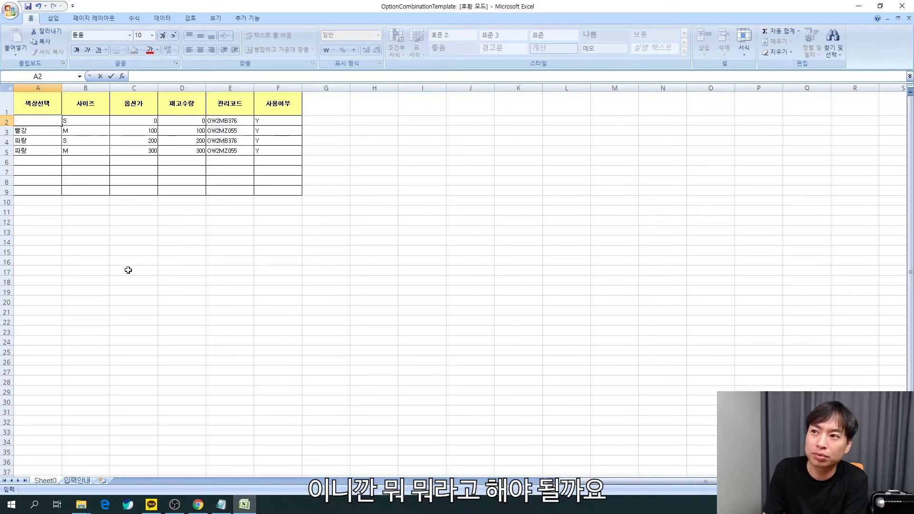
type("브랑누")
key("BackSpace")
type("운")
key("ctrl+Return")
key("ctrl+c")
key("Down")
key("shift+Down")
key("Return")
key("Up")
Set the size of the third 브라운 row, cell B4, to L.
key("Right")
key("Right")
key("Left")
key("Down")
key("Down")
type("ㅣ")
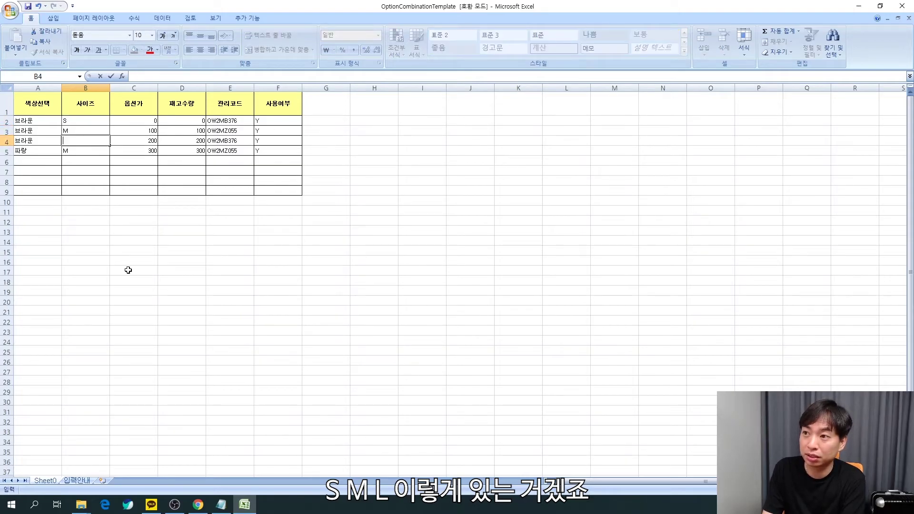
type("L")
Enter 화이트 as the color in A5 and copy it down through A7.
key("Left")
key("Up")
key("Up")
key("Down")
key("Down")
key("Down")
type("q")
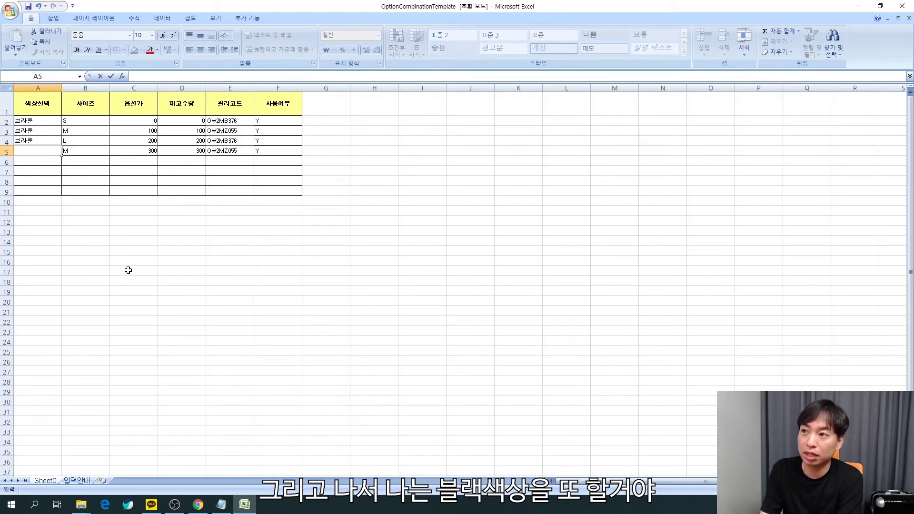
type("화이트")
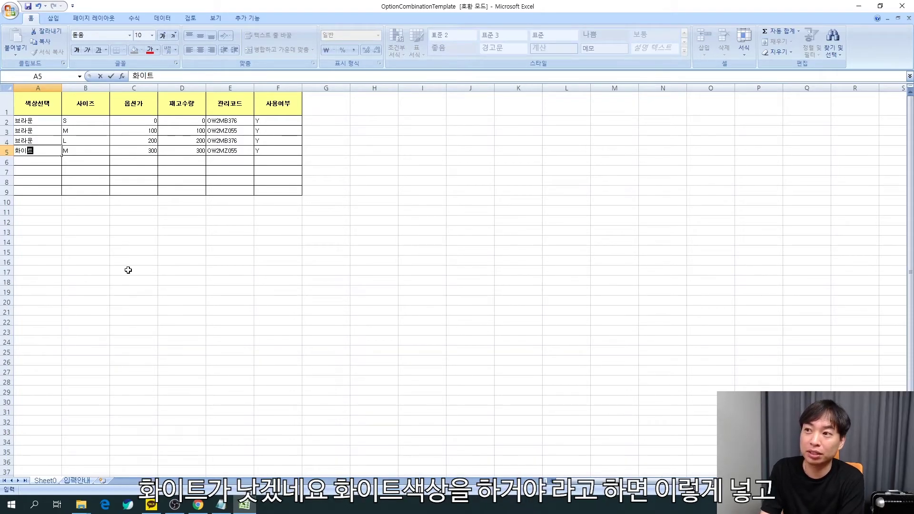
key("Return")
key("Up")
key("ctrl+c")
key("shift+Down")
key("shift+Down")
key("Return")
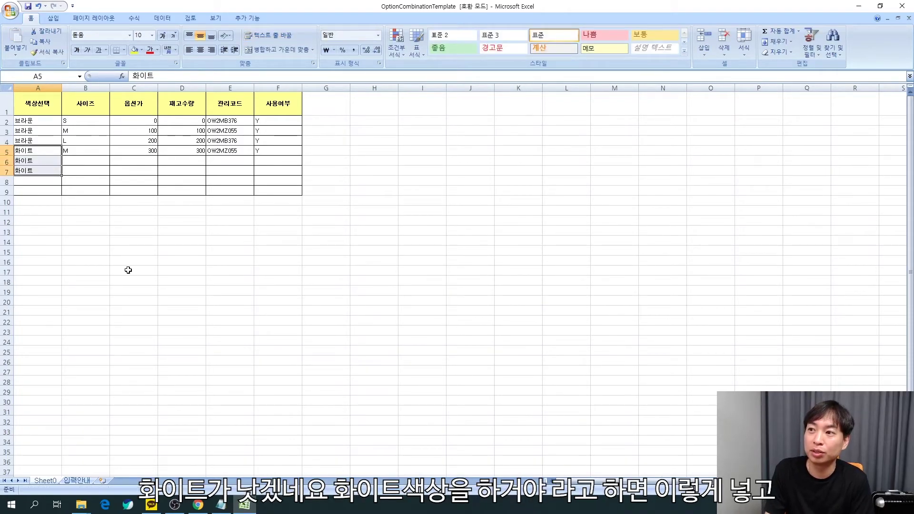
Copy the S, M and L sizes of the 브라운 rows to the 화이트 rows, B5 to B7.
key("Right")
key("Up")
key("shift+Up")
key("shift+Up")
key("ctrl+c")
key("Down")
key("shift+Down")
key("shift+Down")
key("Return")
Set the 옵션가 to 10000 for 브라운 M and 20000 for 브라운 L.
key("Right")
key("Up")
key("Up")
key("Up")
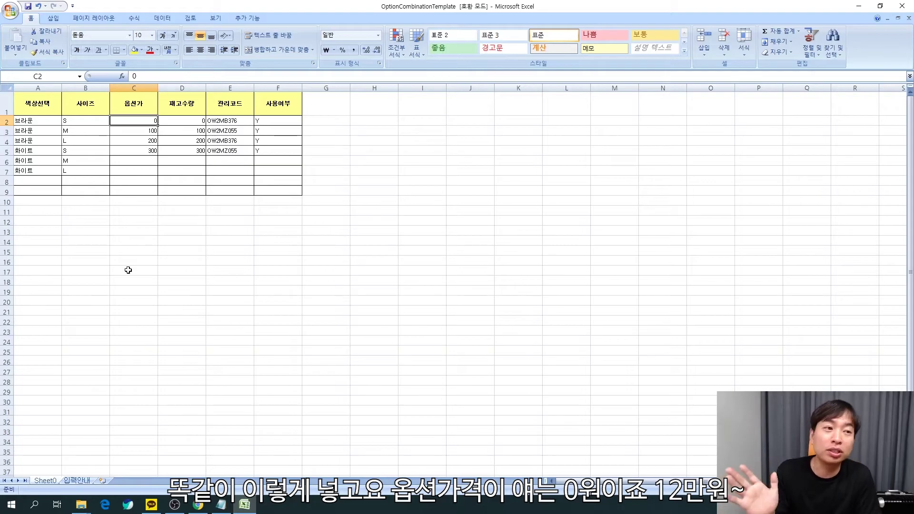
key("Down")
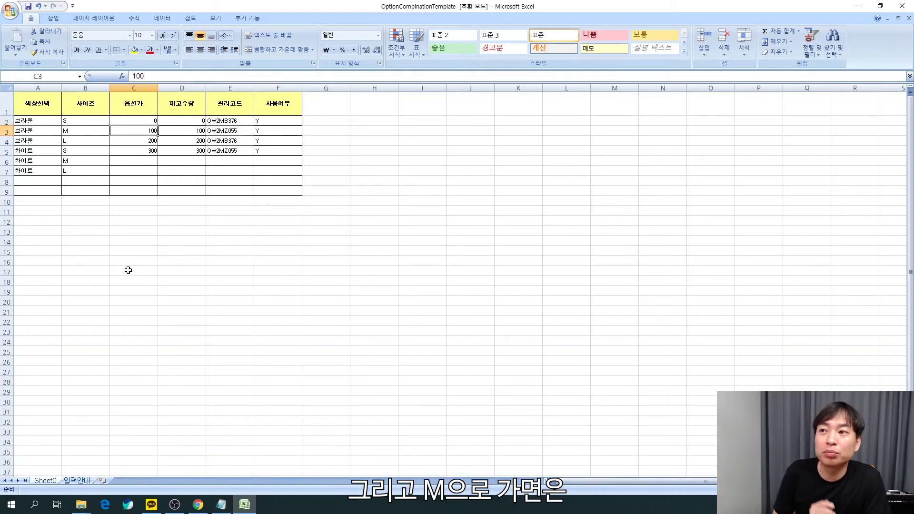
type("10000")
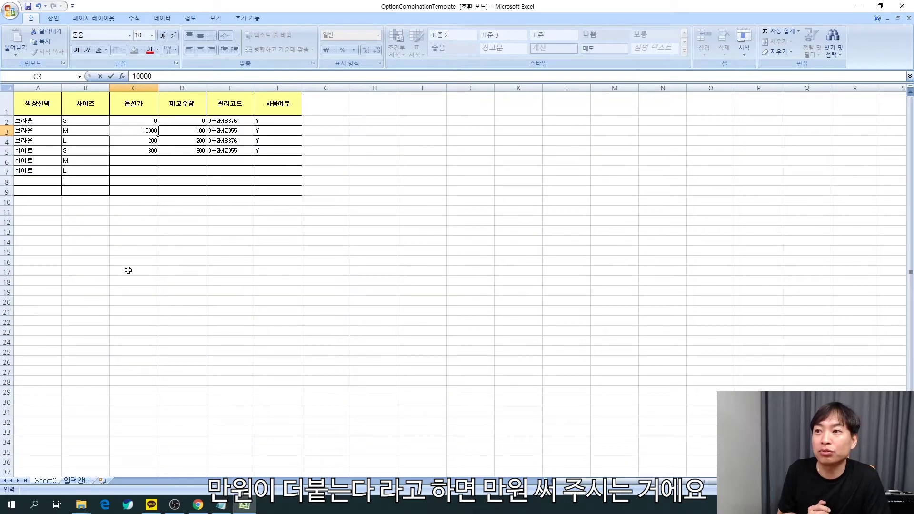
key("Return")
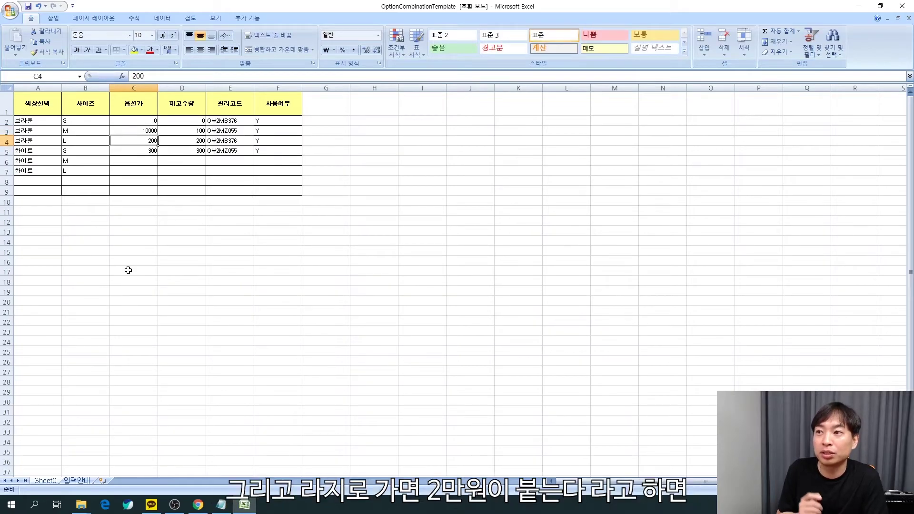
type("20000")
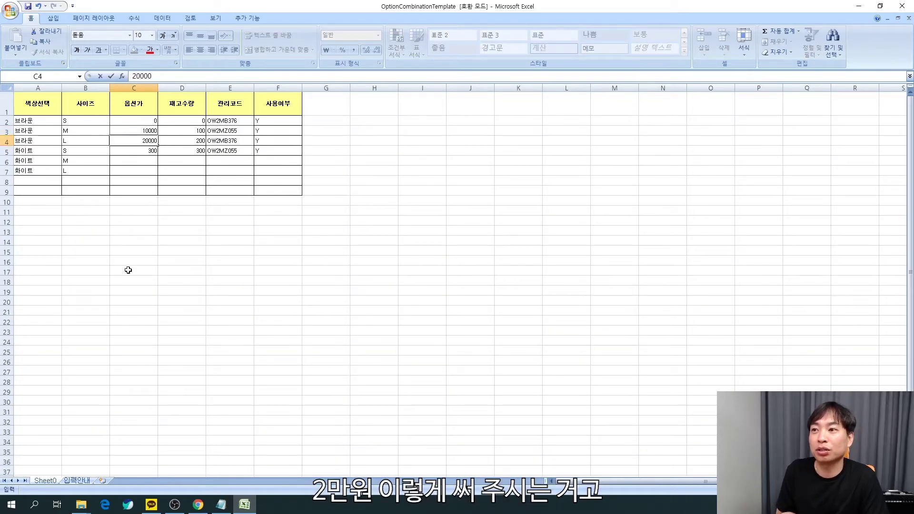
key("Return")
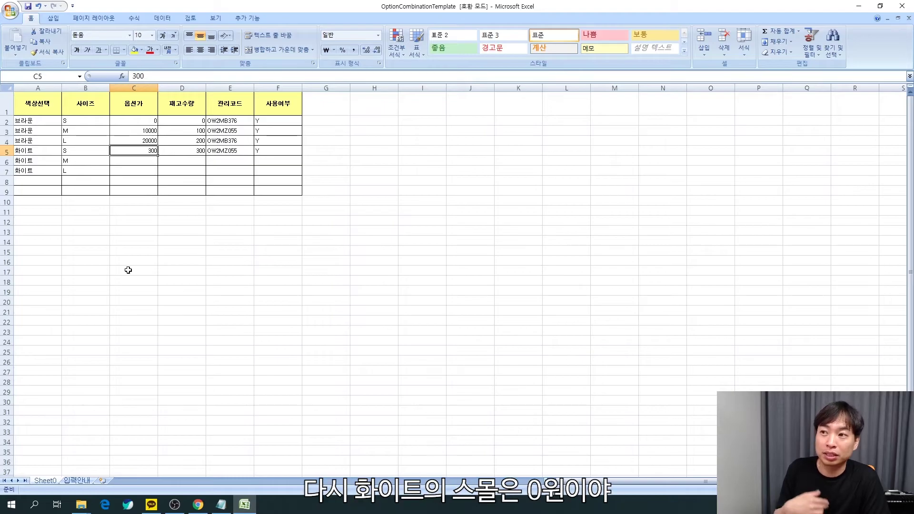
Set the 옵션가 of 화이트 S to 0.
type("0")
key("Return")
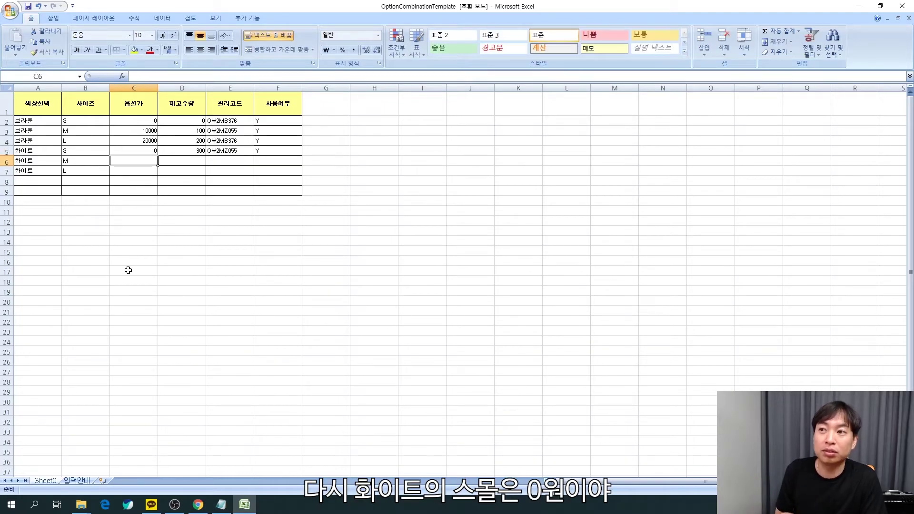
key("Up")
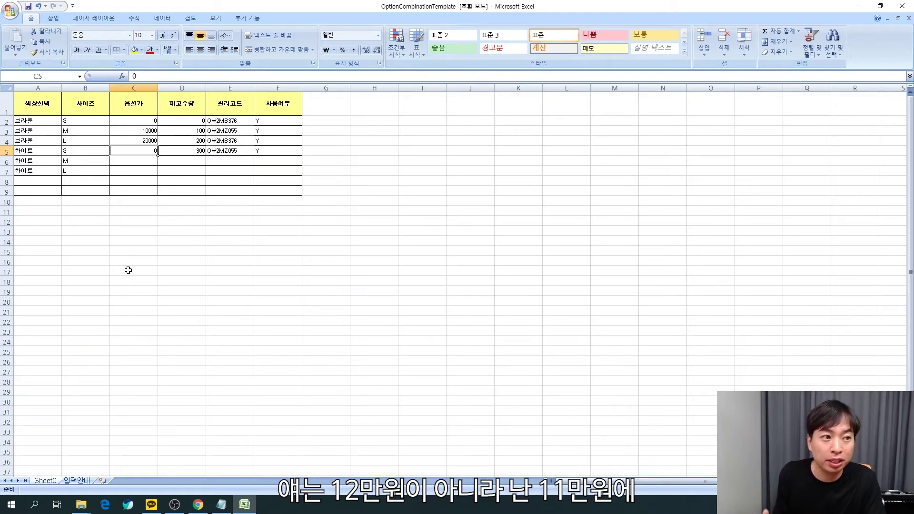
Set the 옵션가 of 화이트 S to -10000, 화이트 M to 10000 and 화이트 L to 20000.
type("-10000")
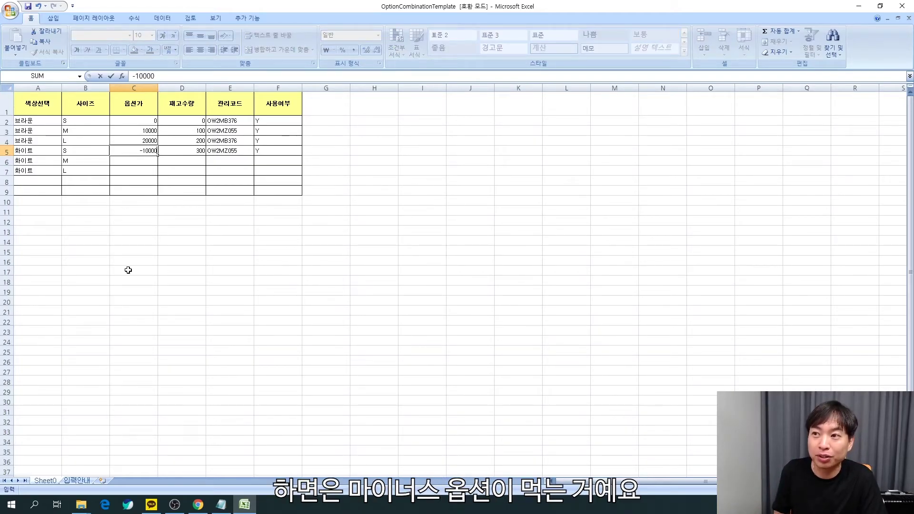
key("Return")
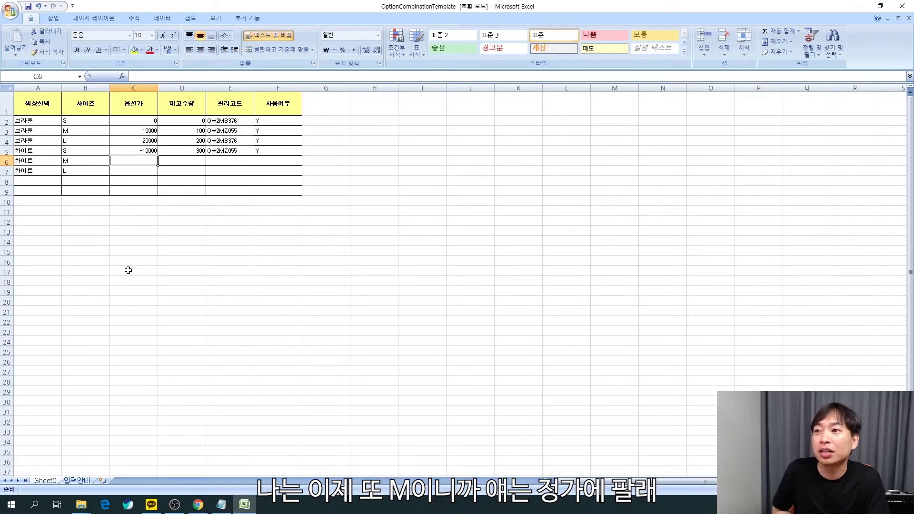
type("10000")
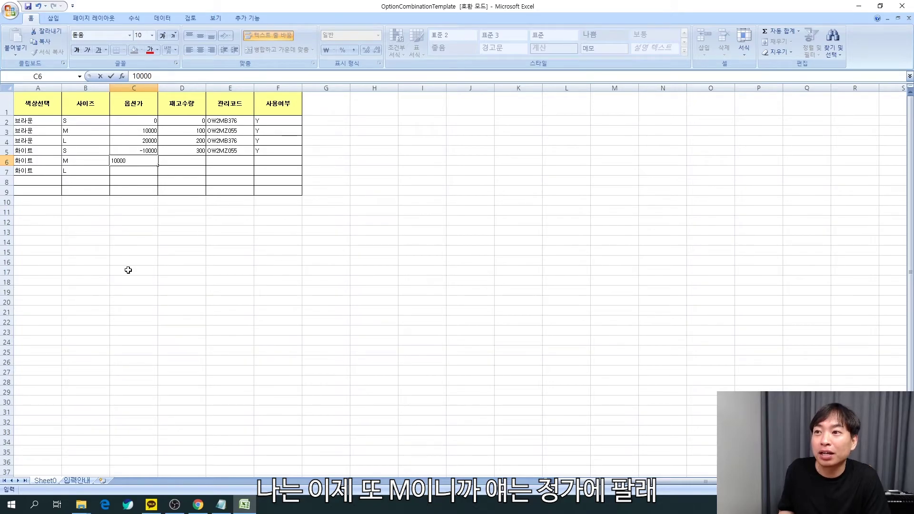
key("Return")
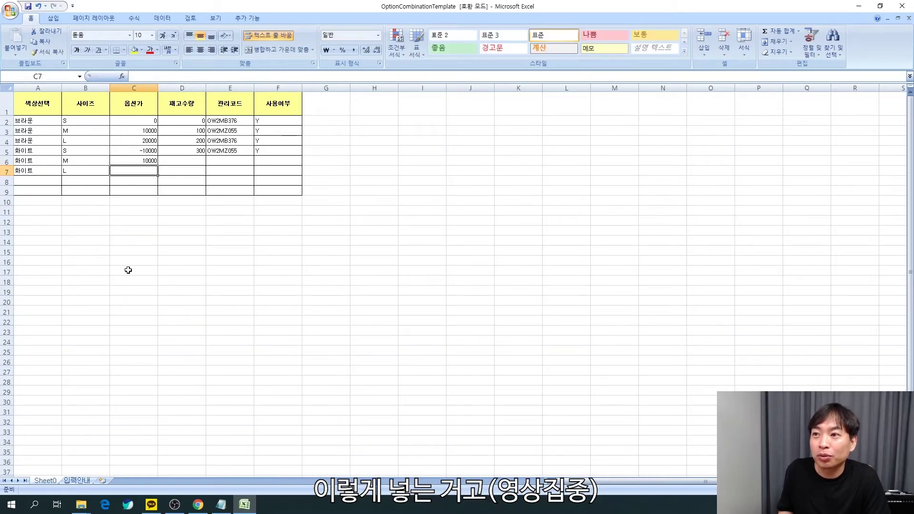
type("2000")
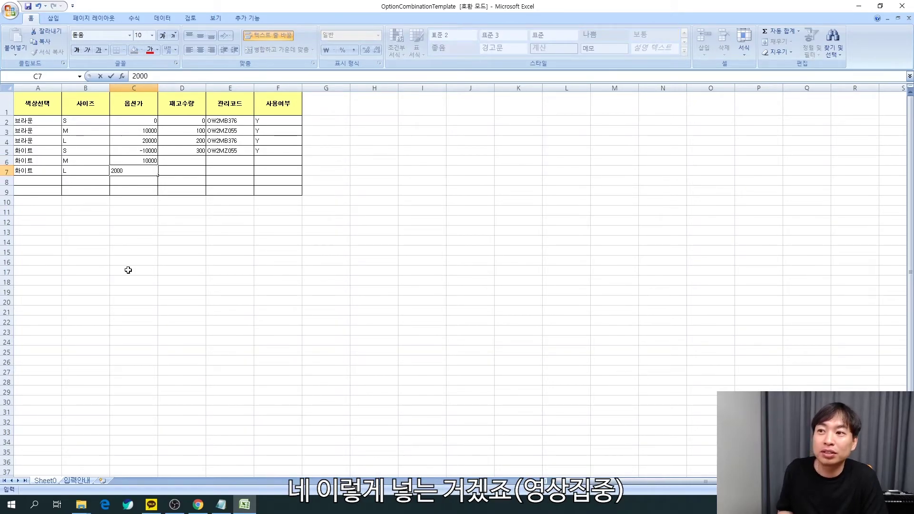
type("0")
key("Return")
Set the 재고수량 of the 브라운 S row to 999.
key("Right")
key("Up")
key("Up")
key("Up")
key("Up")
key("Up")
key("Up")
type("999")
key("Return")
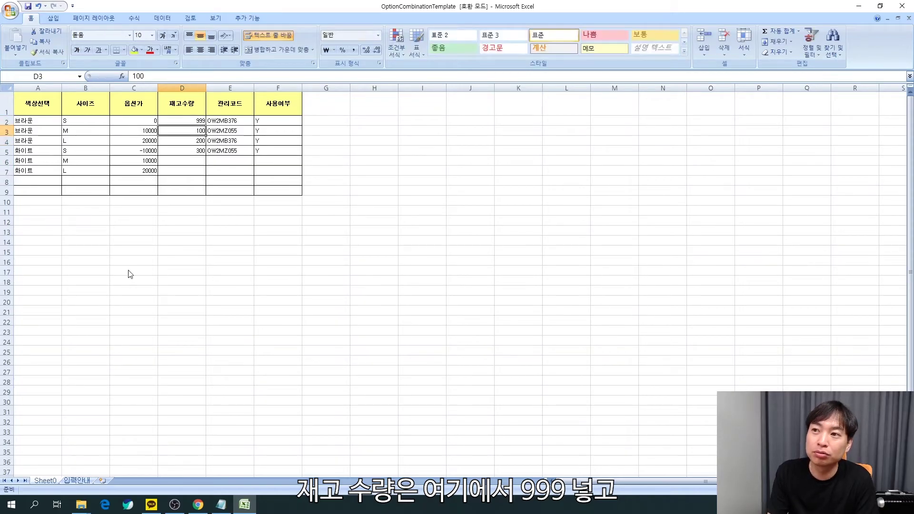
Copy the 재고수량 of 999 from the 브라운 S row to the five option rows below it.
key("Up")
key("ctrl+c")
key("shift+Down")
key("shift+Down")
key("shift+Down")
key("shift+Down")
key("shift+Down")
key("Return")
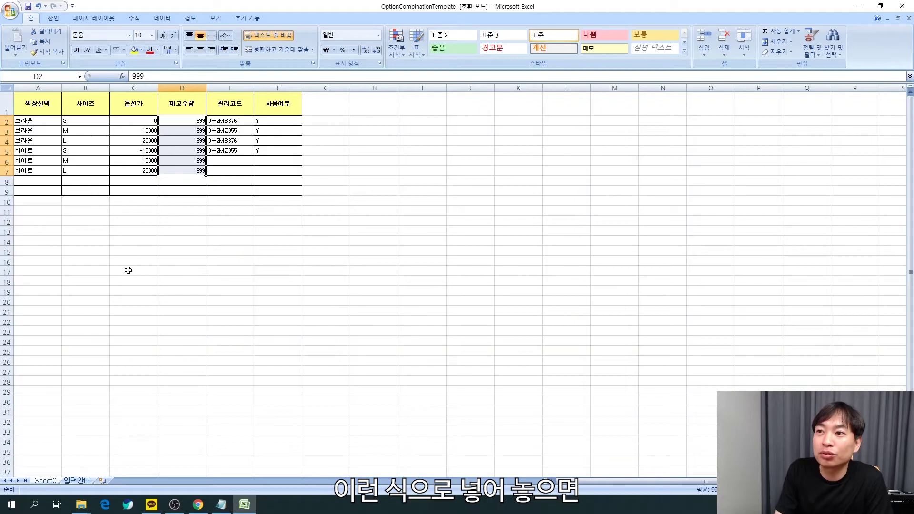
Clear the 관리코드 values from all six option rows.
key("Right")
key("Left")
key("Right")
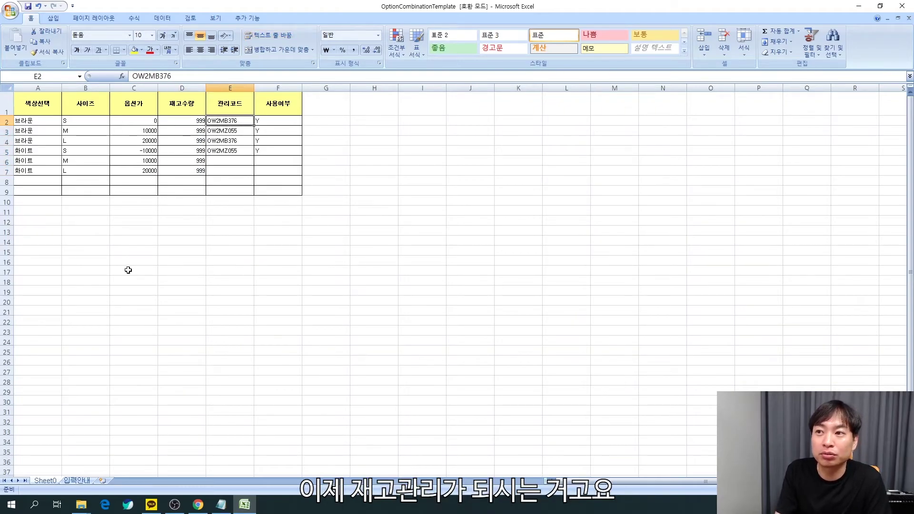
key("shift+Down")
key("shift+Down")
key("shift+Down")
key("shift+Down")
key("shift+Down")
key("Delete")
Fill 사용여부 with Y for all six option rows by copying the first row's value down.
key("Right")
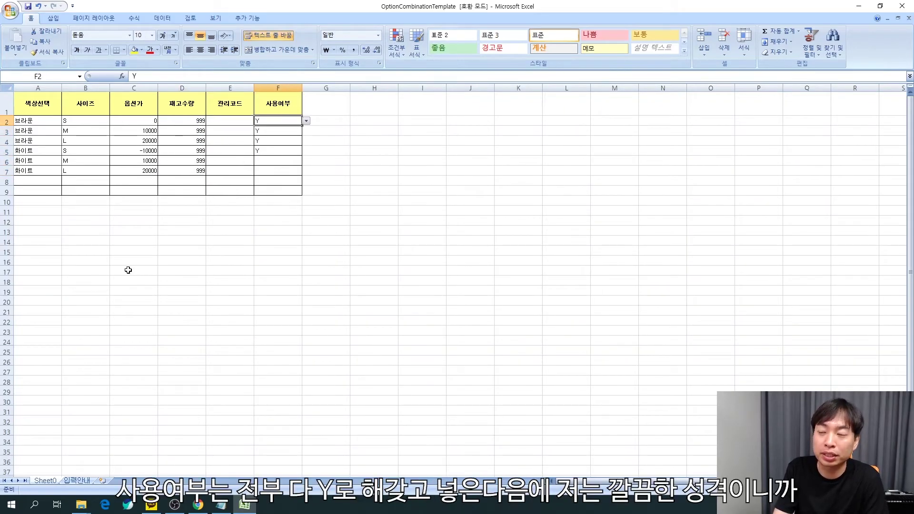
key("ctrl+c")
key("shift+Down")
key("shift+Down")
key("shift+Down")
key("shift+Down")
key("shift+Down")
key("Return")
Delete the unused rows from row 8 to the end of the sheet and return to the option data.
key("ctrl+Down")
key("Down")
key("shift+space")
key("ctrl+shift+Down")
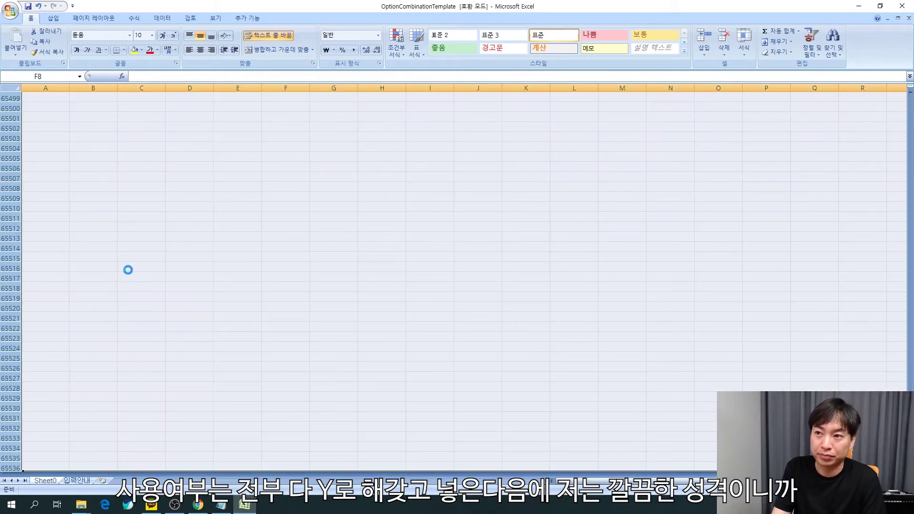
key("ctrl+BackSpace")
key("Left")
key("Left")
key("Left")
key("Left")
key("Left")
key("Up")
key("Up")
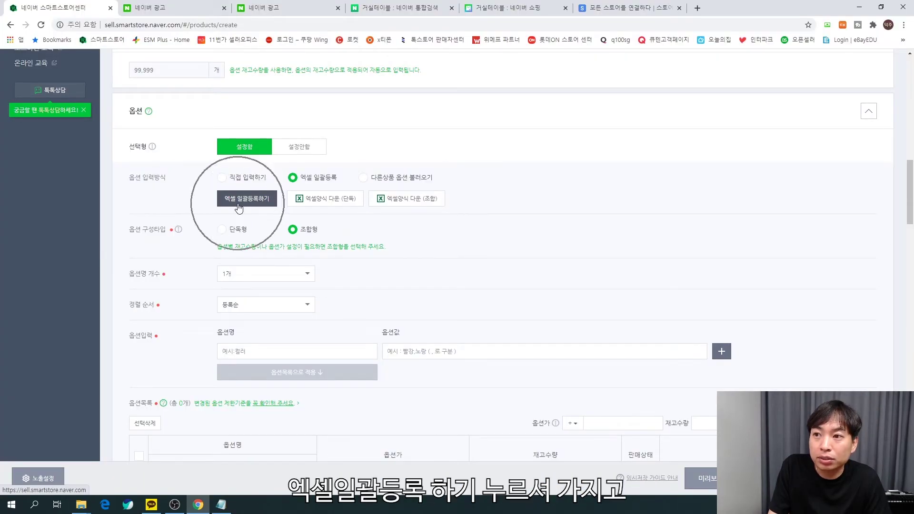
Bulk-register the options on the Smart Store product page by uploading the OptionCombinationTemplate file from the desktop.
left_click(238, 207)
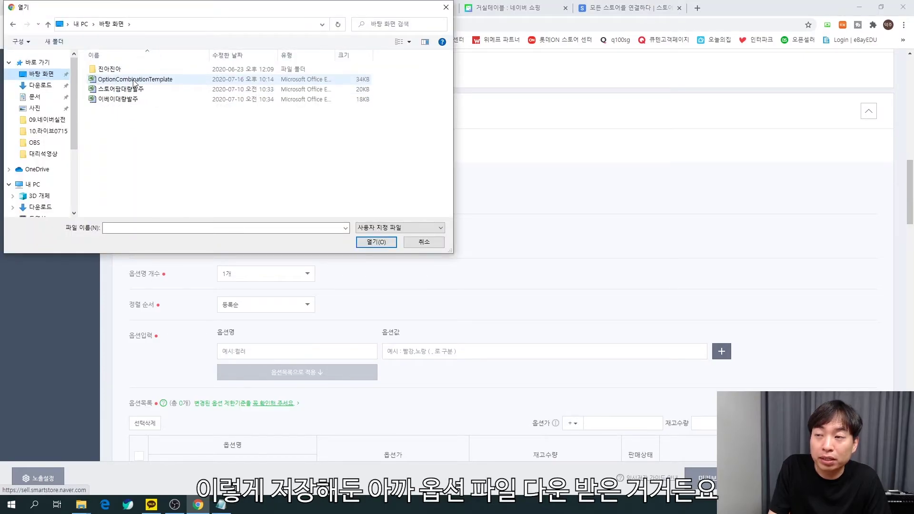
double_click(134, 82)
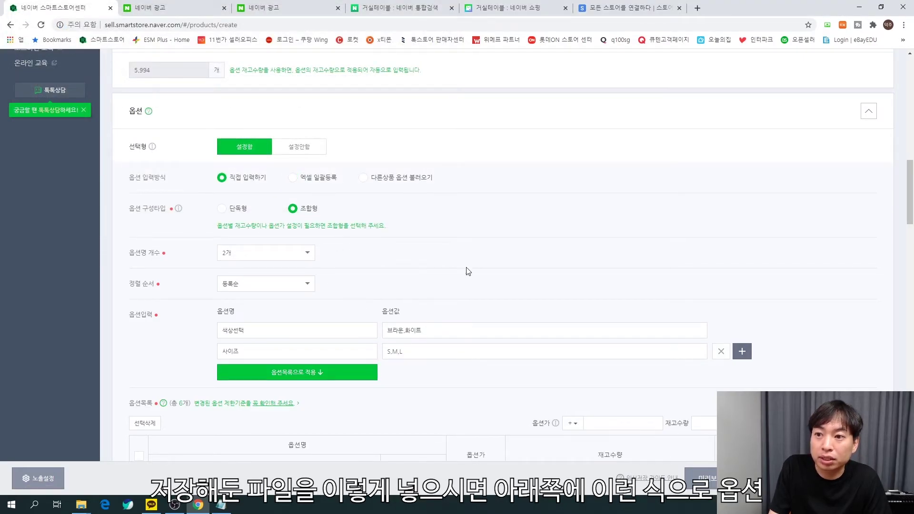
Examine the imported option names, values, prices and stock in the 옵션입력 fields and the 옵션목록 table.
scroll(467, 269, "down", 6)
scroll(468, 272, "up", 1)
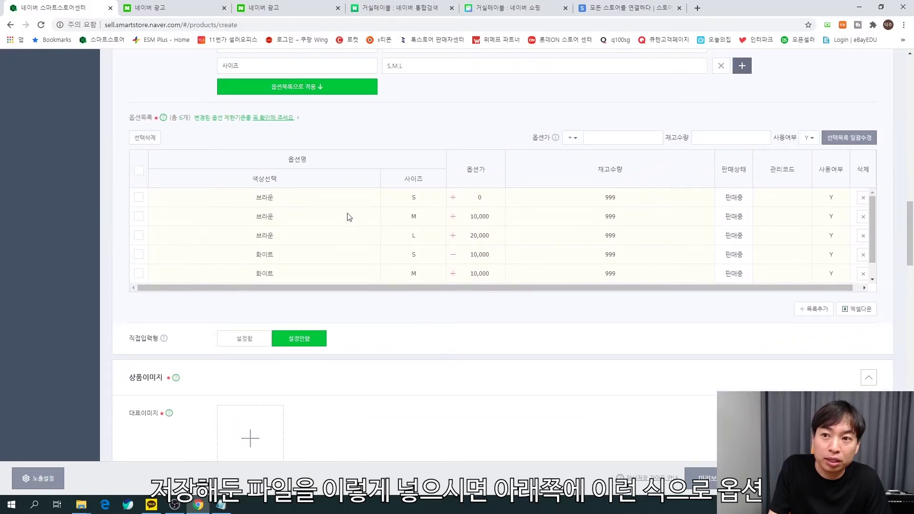
scroll(349, 218, "down", 1)
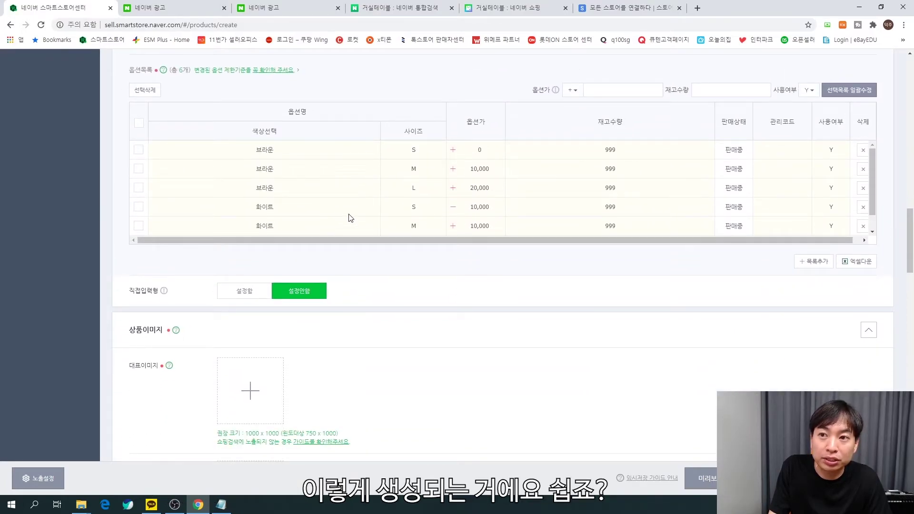
scroll(393, 93, "up", 5)
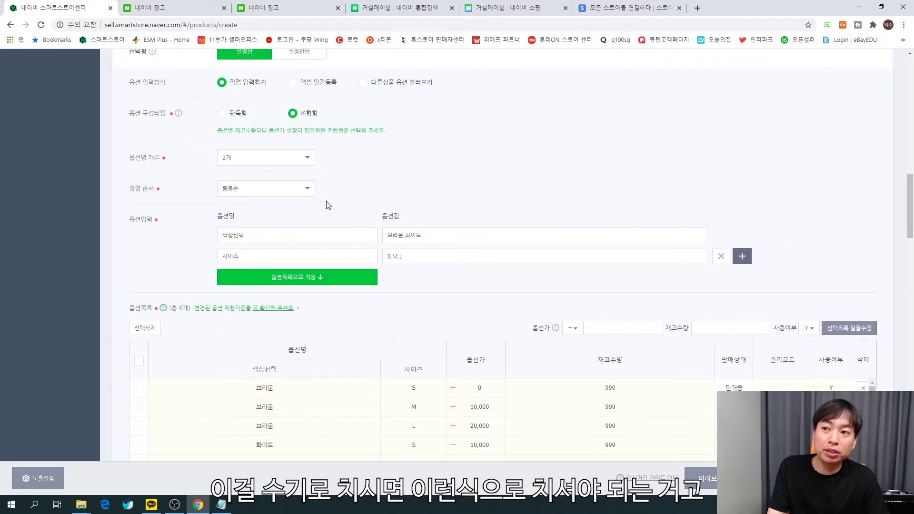
left_click(362, 255)
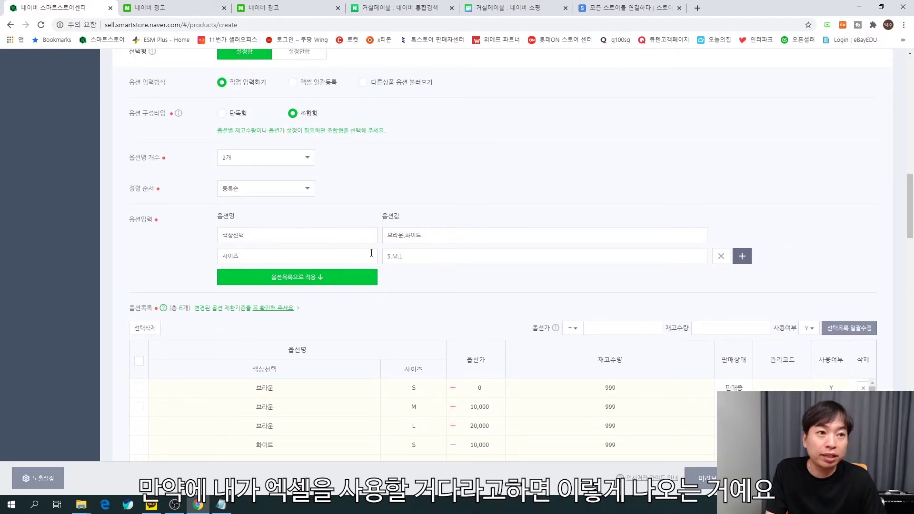
scroll(375, 300, "down", 2)
left_click(376, 346)
scroll(377, 346, "up", 3)
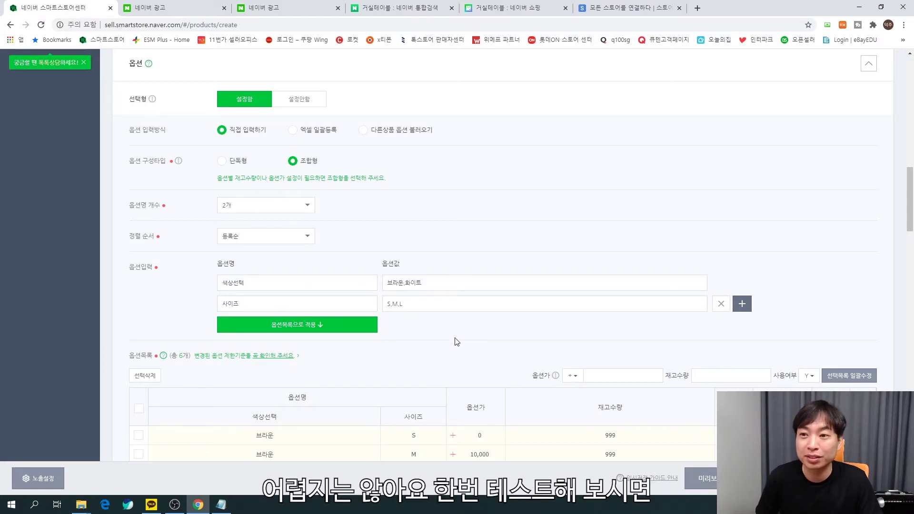
scroll(455, 339, "down", 3)
scroll(460, 288, "down", 4)
scroll(454, 298, "down", 2)
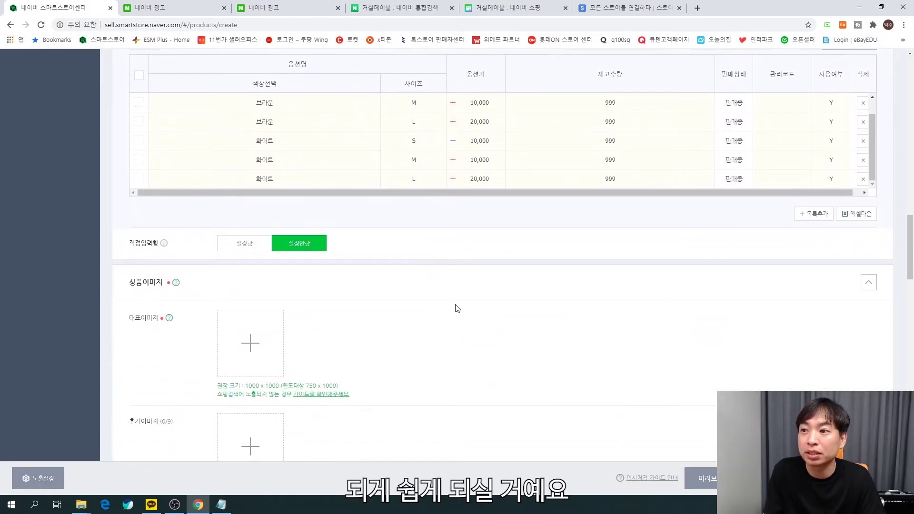
Switch 직접입력형 to 설정함 to show its text option fields, and set it back to 설정안함.
left_click(269, 206)
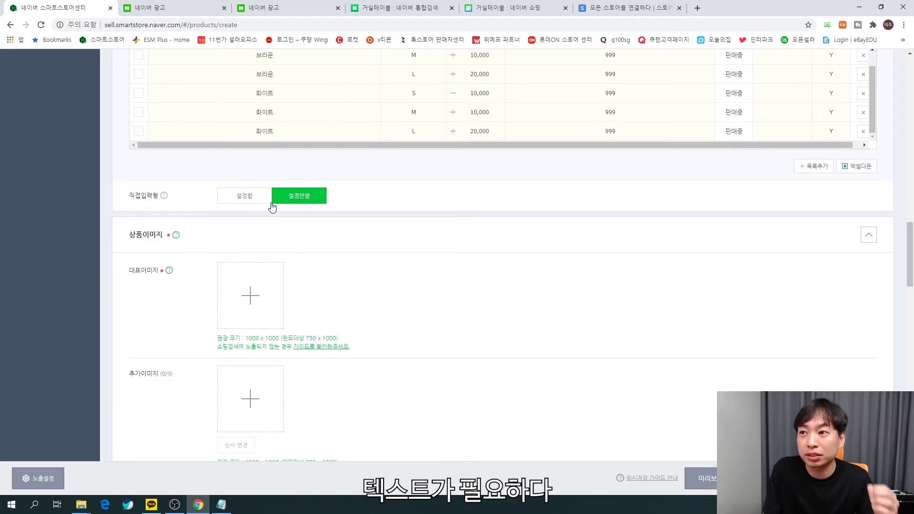
left_click(232, 199)
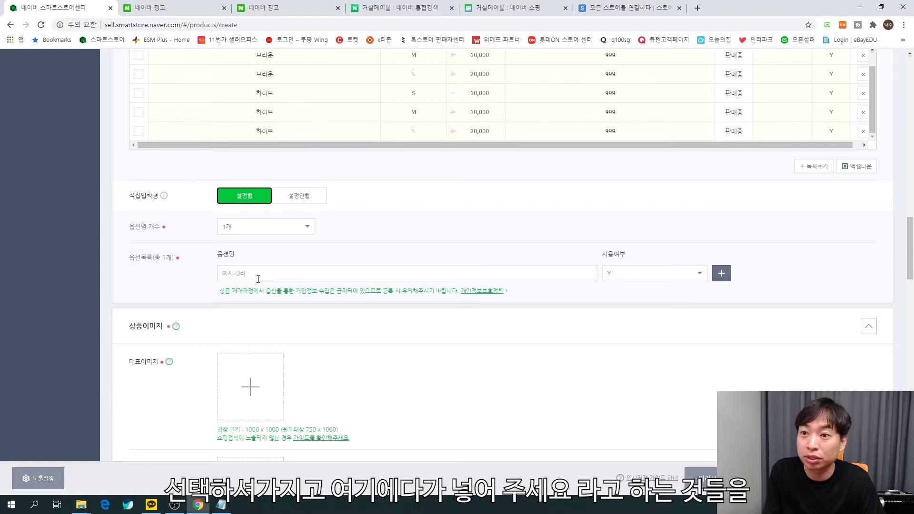
left_click(293, 202)
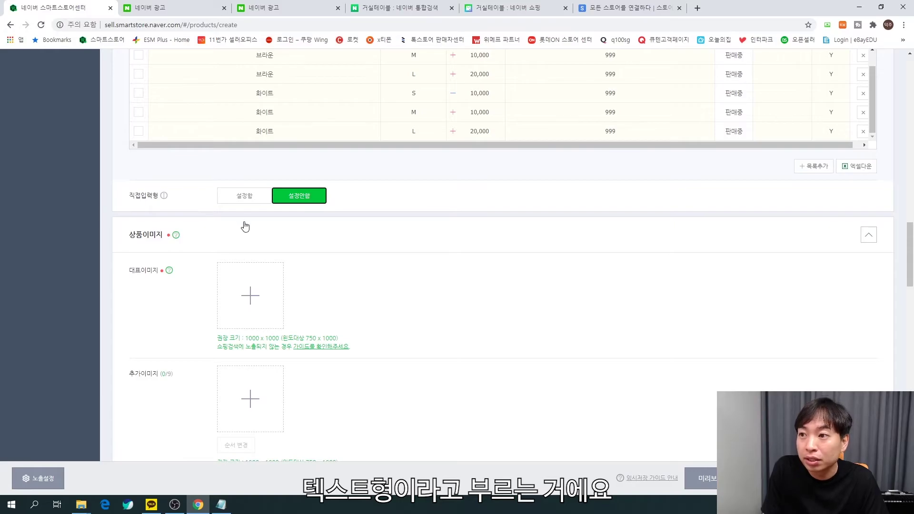
Start adding a 대표이미지, browse the local photos through 내 사진, and close the file browser without choosing a file.
scroll(245, 226, "down", 2)
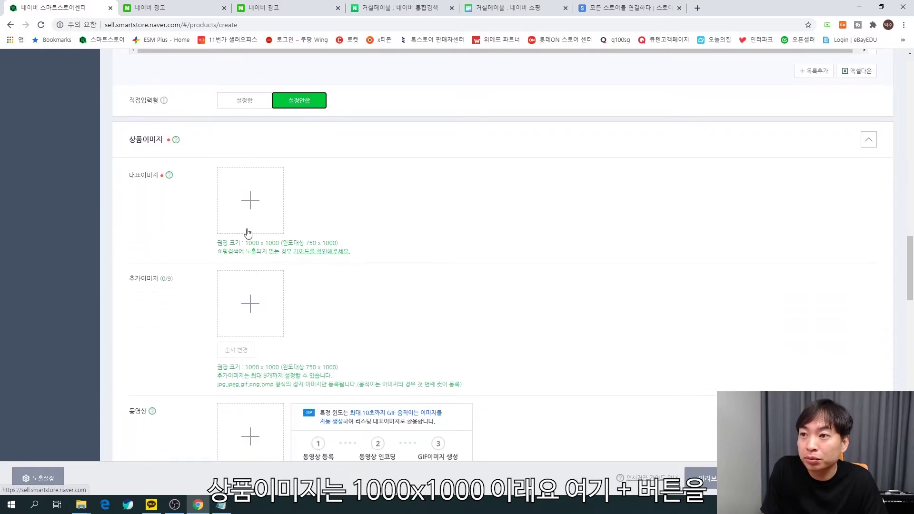
left_click(248, 204)
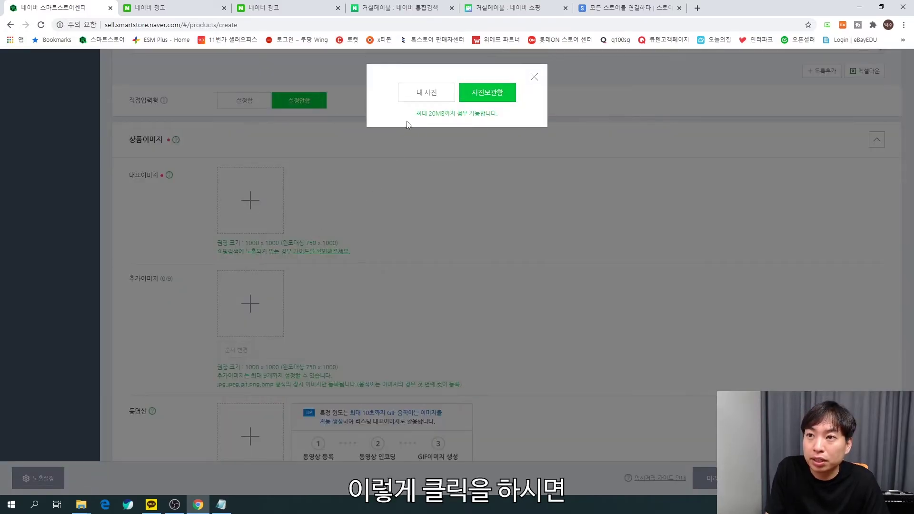
left_click(424, 98)
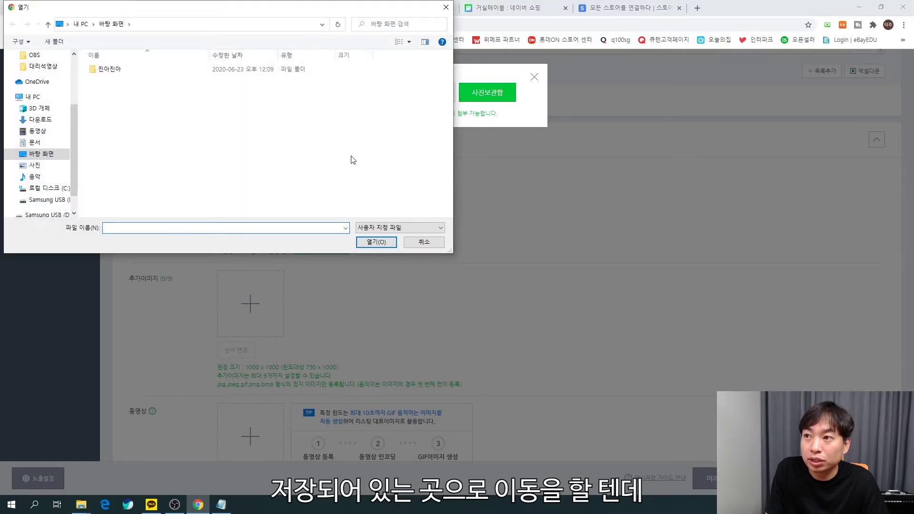
left_click(446, 7)
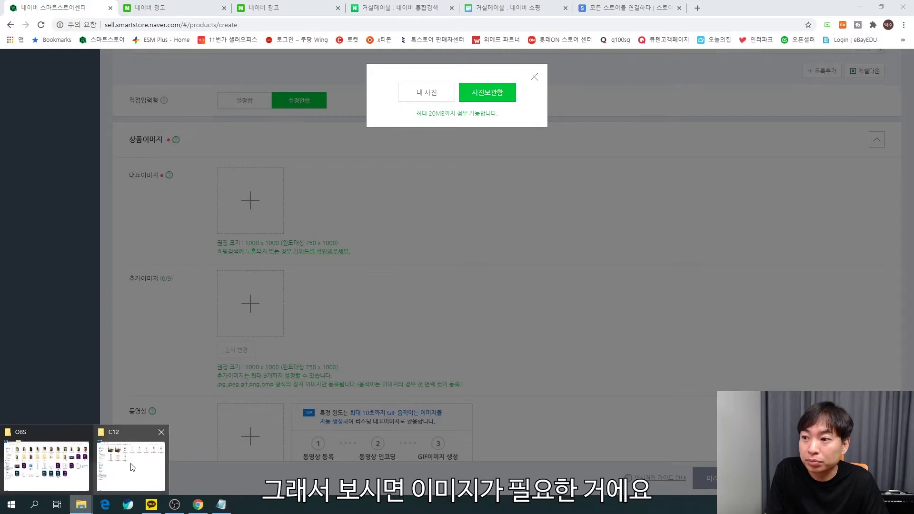
Switch to the C12 folder in File Explorer and examine the 1000 thumbnail and the detail images.
left_click(135, 457)
left_click(524, 206)
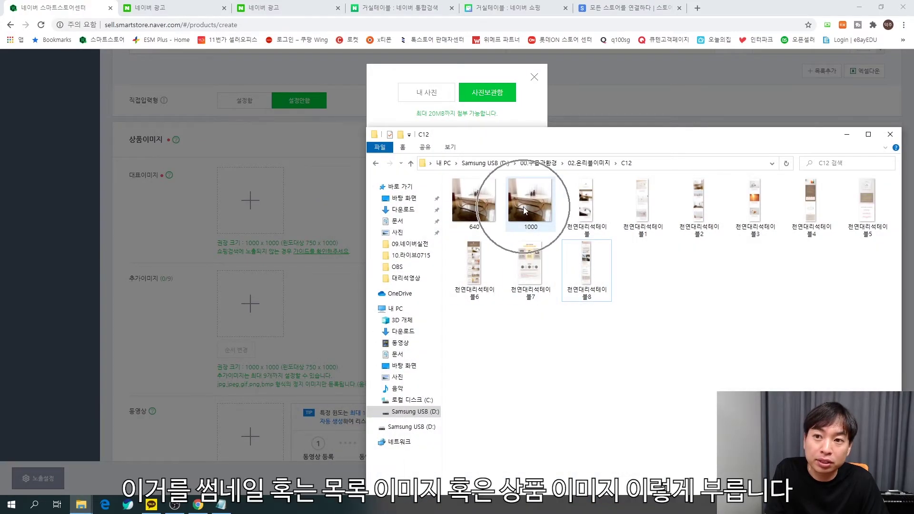
left_click(523, 207)
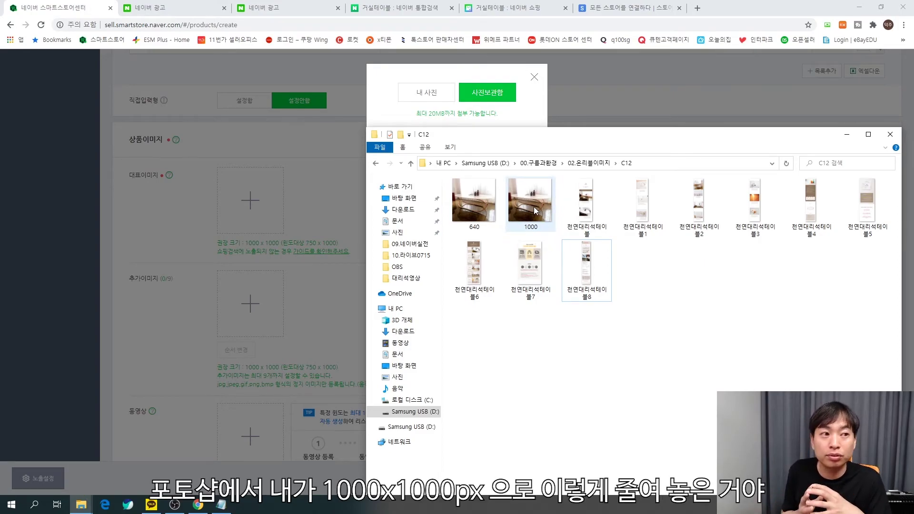
left_click(583, 190)
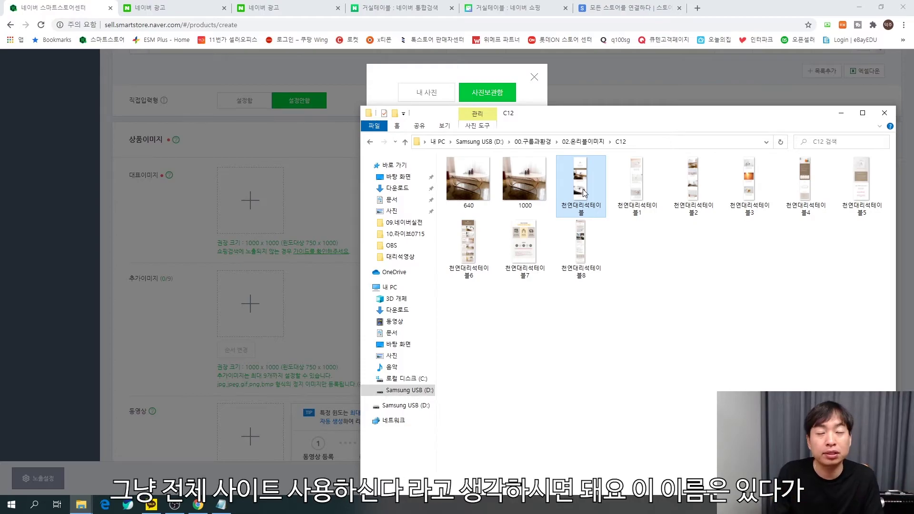
left_click(654, 279)
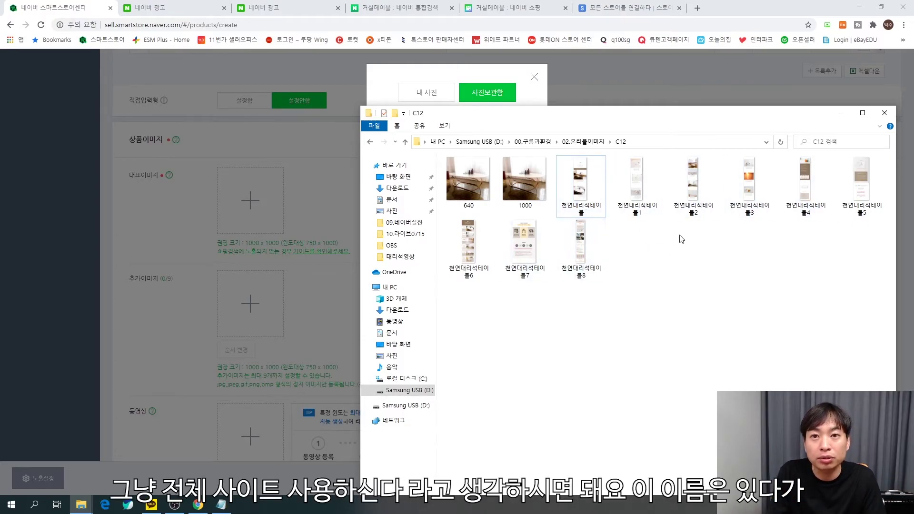
left_click(842, 116)
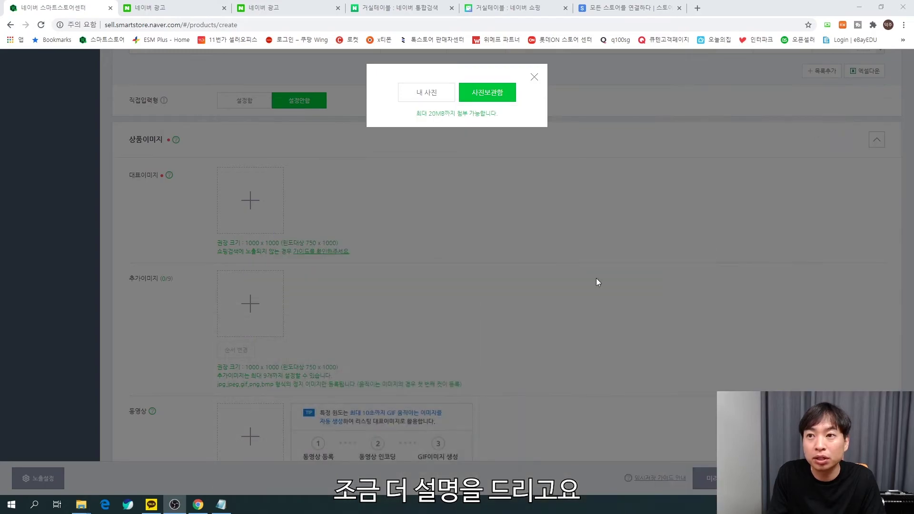
Upload the 1000 image from the C12 folder on the Samsung USB drive as the 대표이미지.
left_click(420, 94)
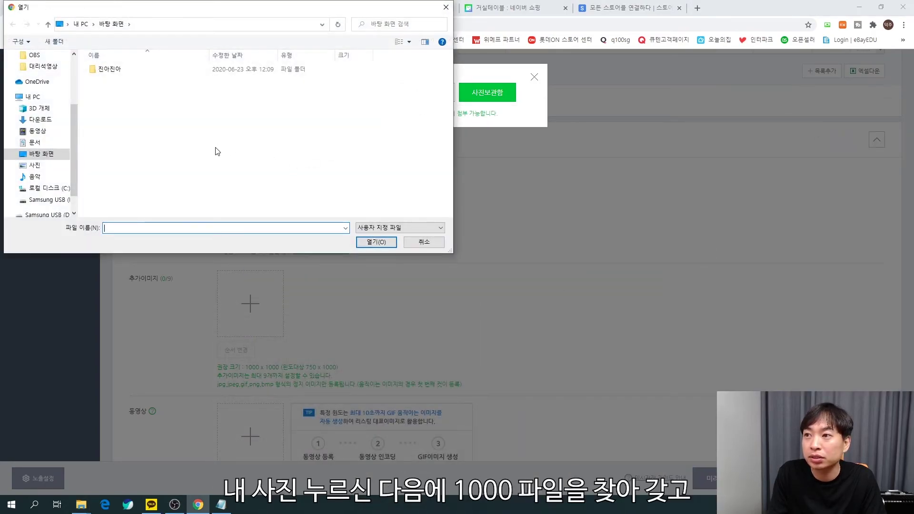
left_click(47, 200)
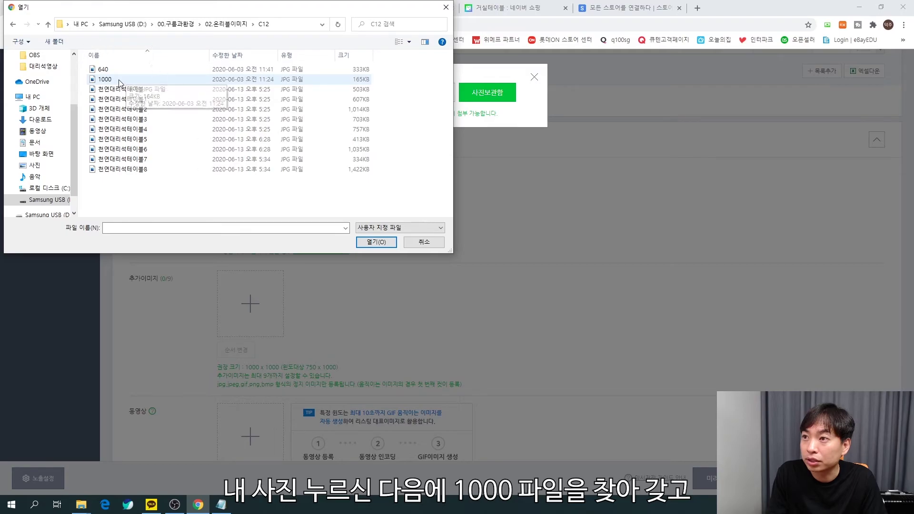
double_click(118, 80)
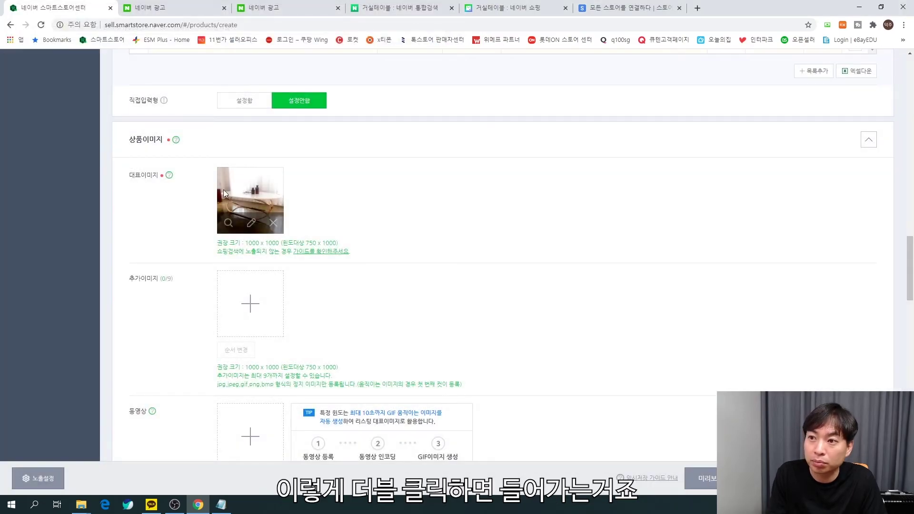
Add the 1000 image from the C12 folder three times as 추가이미지.
left_click(250, 303)
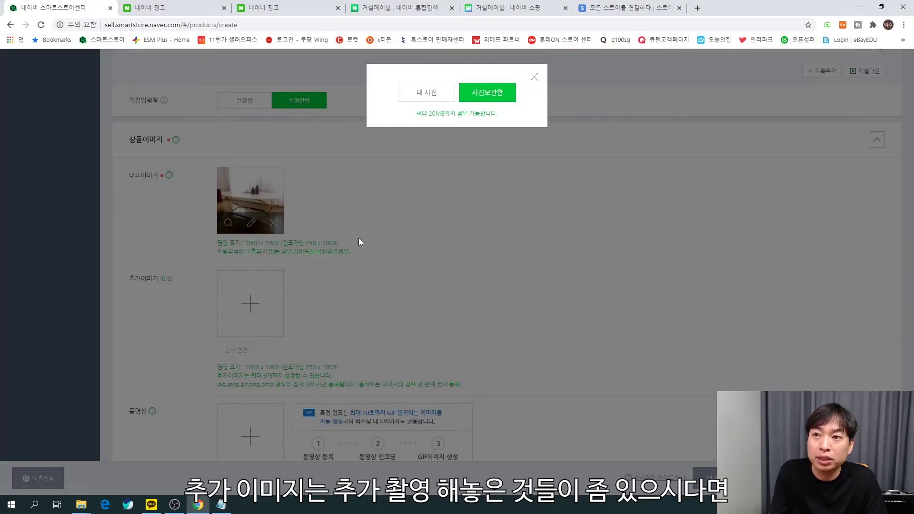
left_click(423, 95)
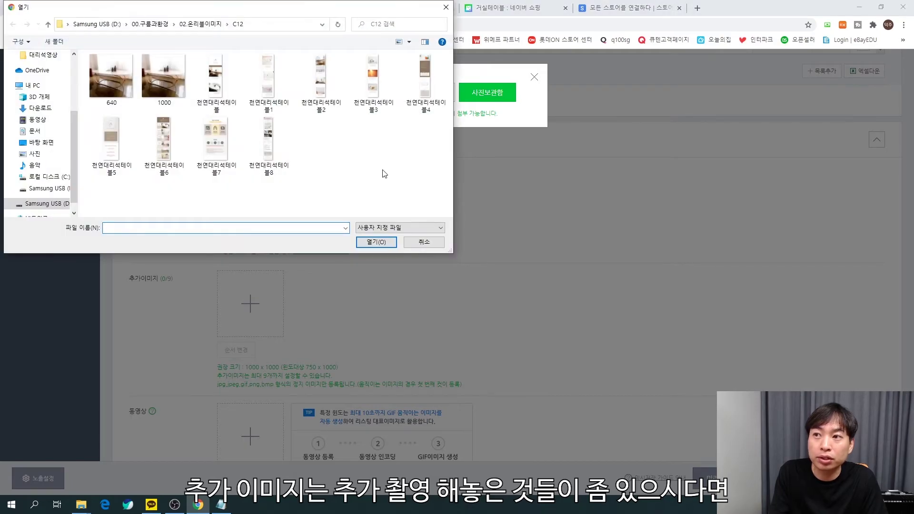
double_click(171, 88)
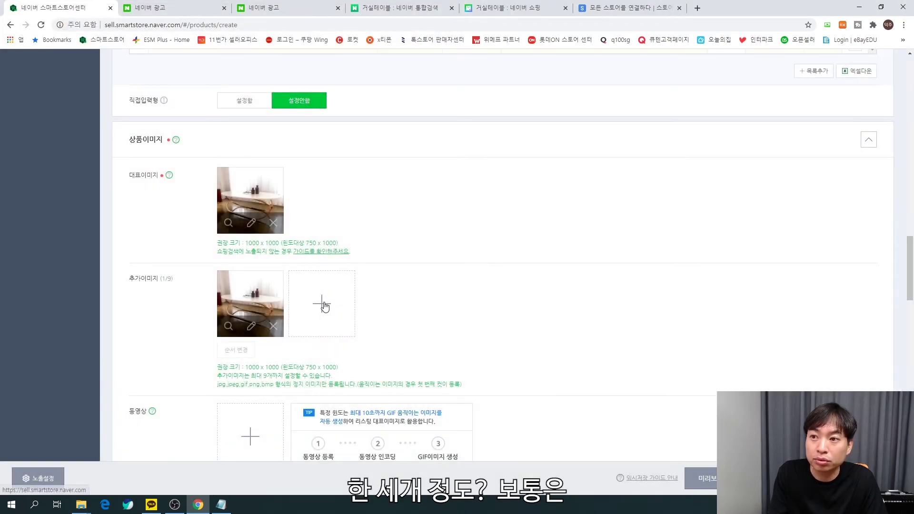
left_click(322, 305)
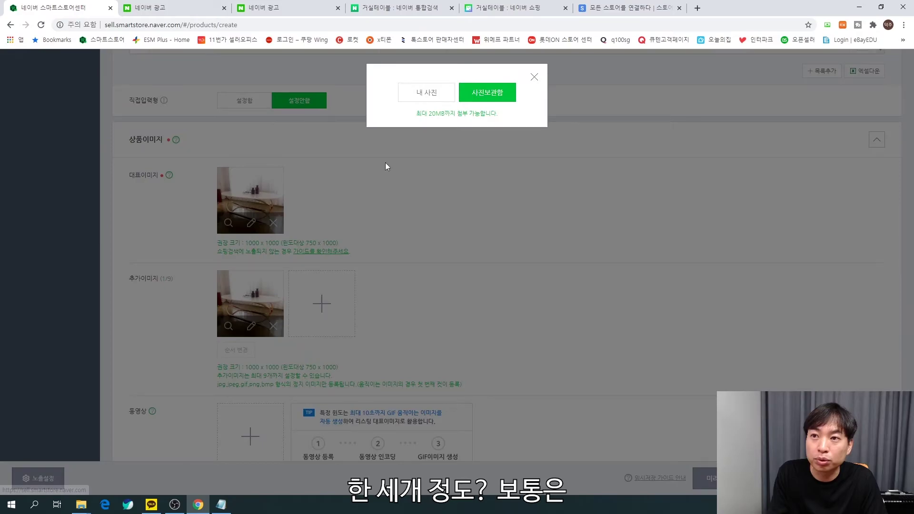
left_click(427, 98)
double_click(172, 88)
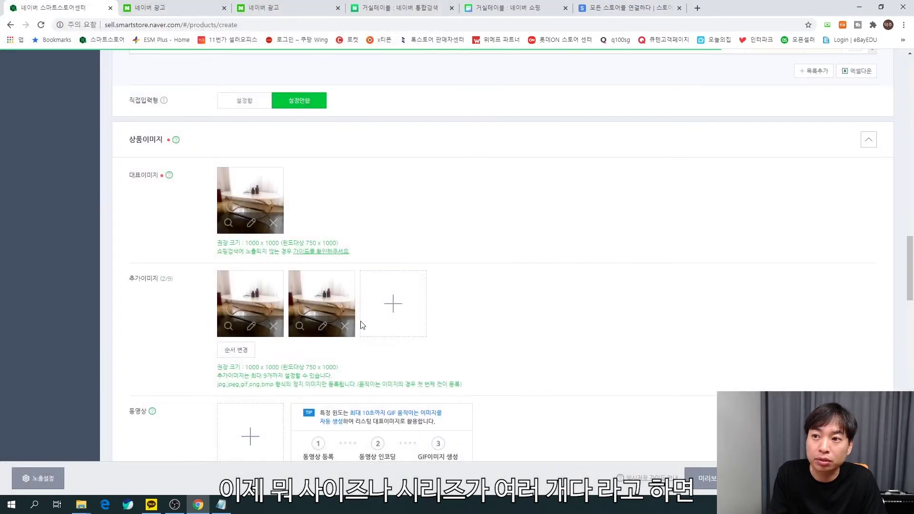
left_click(395, 303)
left_click(427, 91)
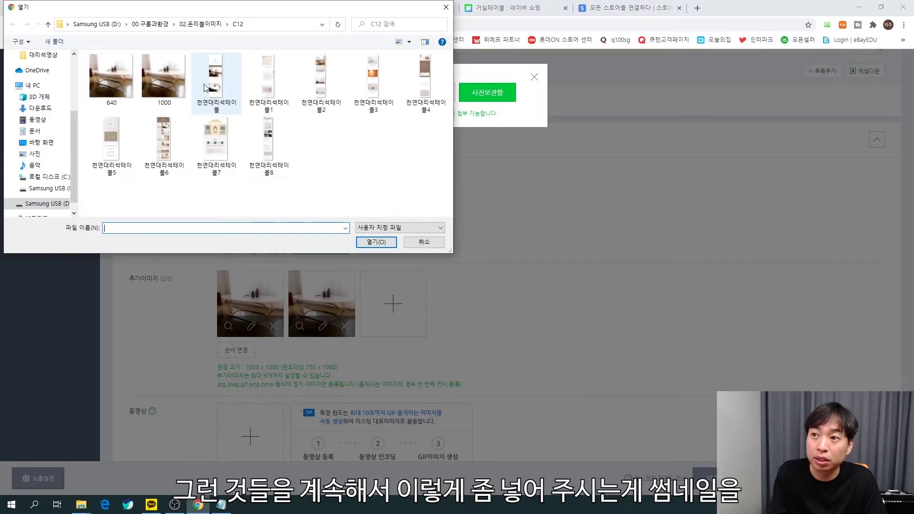
double_click(167, 81)
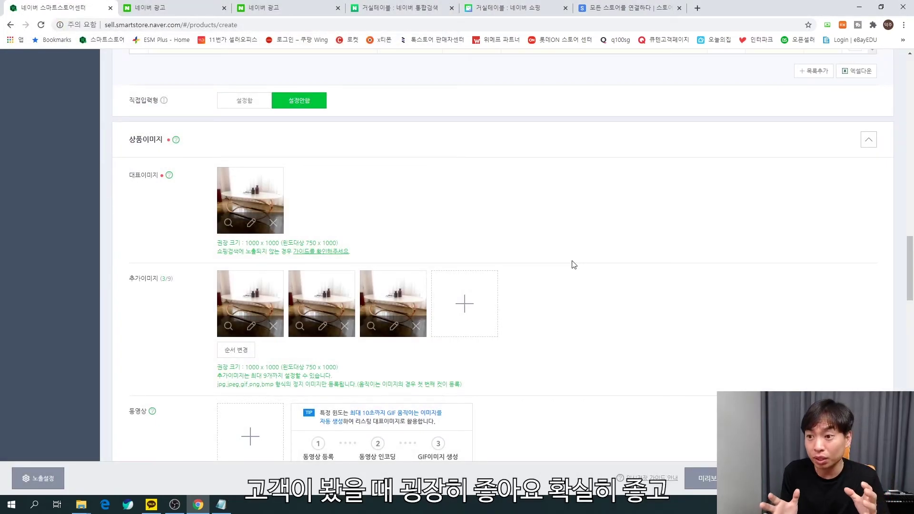
Upload the 천연대리석테이블_온리블_블랙스퀘어 video from the 대리석영상 folder as the product's 동영상, with the fifth thumbnail as its representative image.
scroll(560, 332, "down", 5)
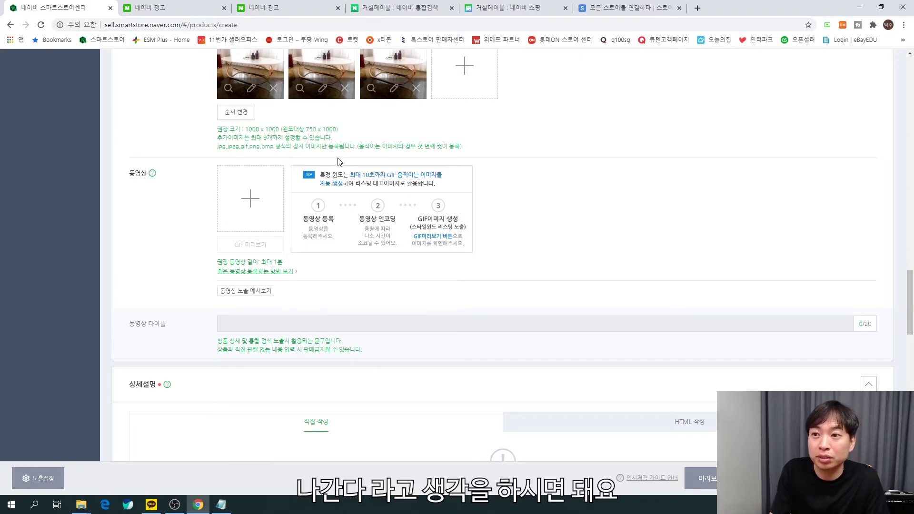
left_click(249, 198)
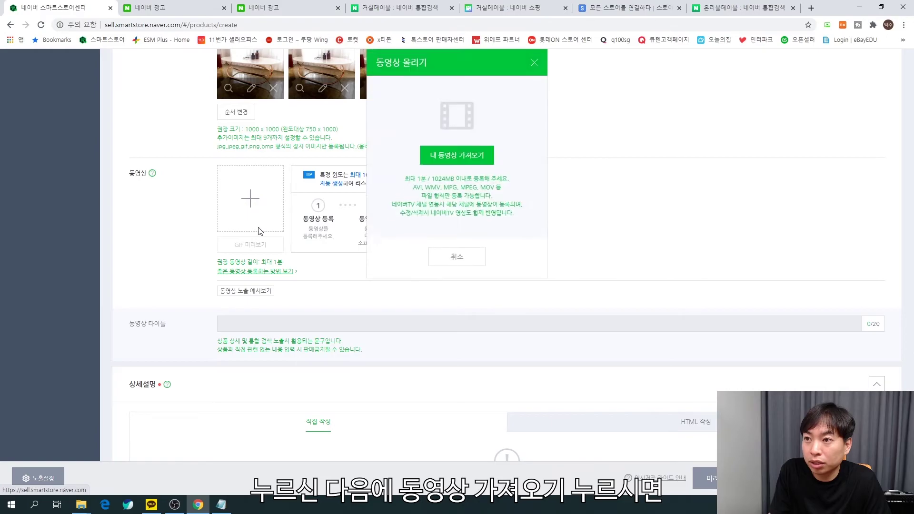
left_click(430, 177)
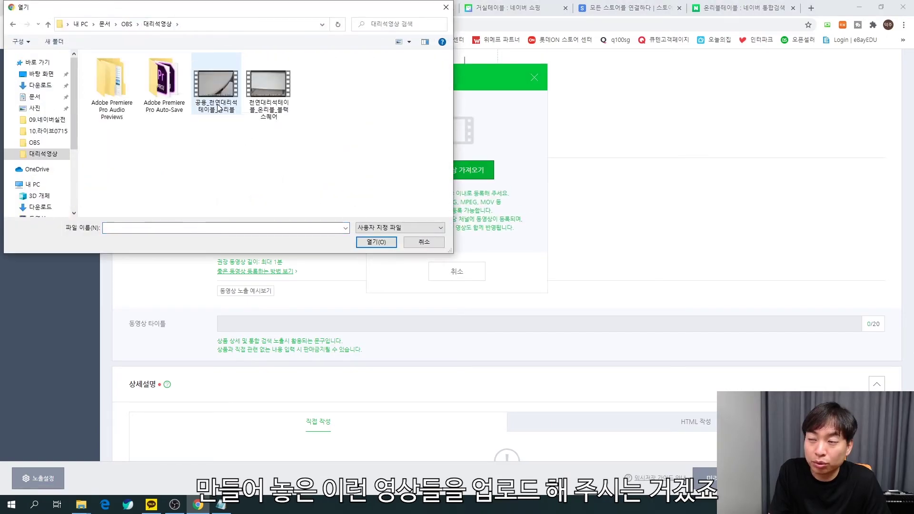
double_click(268, 101)
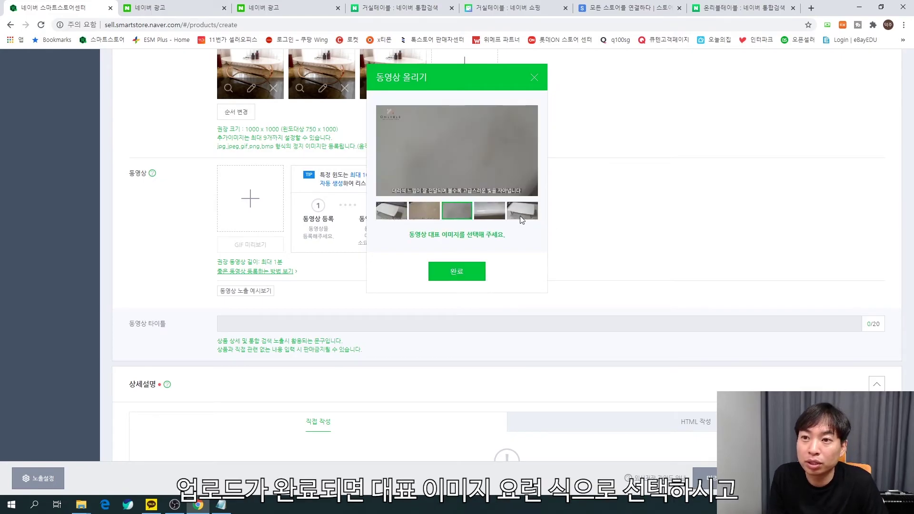
left_click(520, 216)
left_click(459, 271)
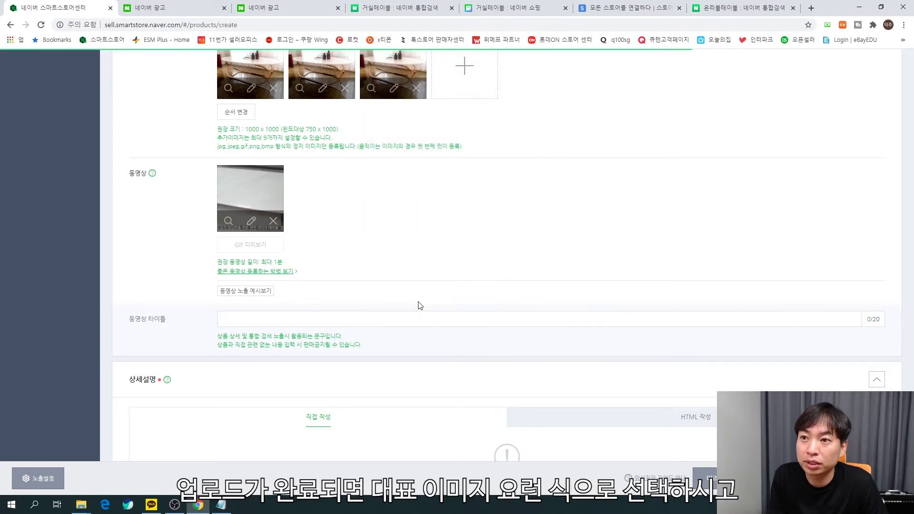
left_click(295, 246)
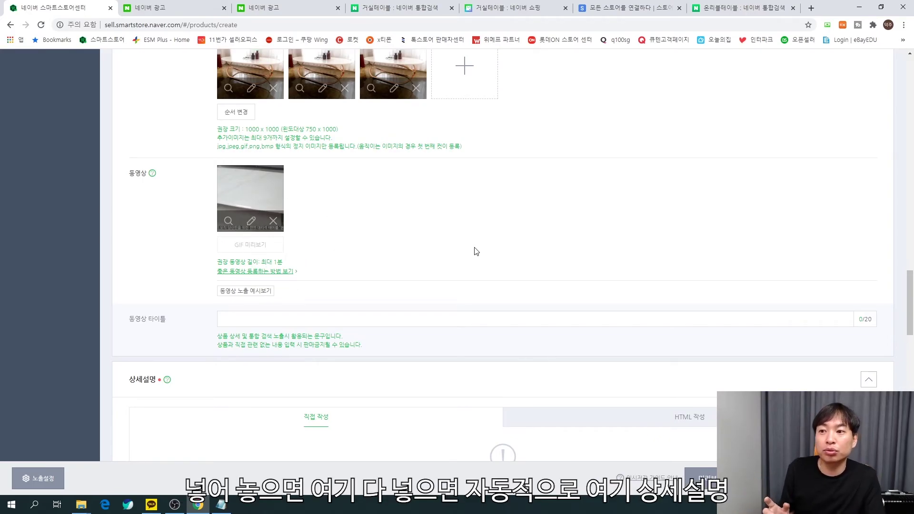
Open the 상세설명 in SmartEditor ONE, check the 온리블테이블 Naver search results for exposed videos, and return to the editor.
scroll(473, 247, "down", 5)
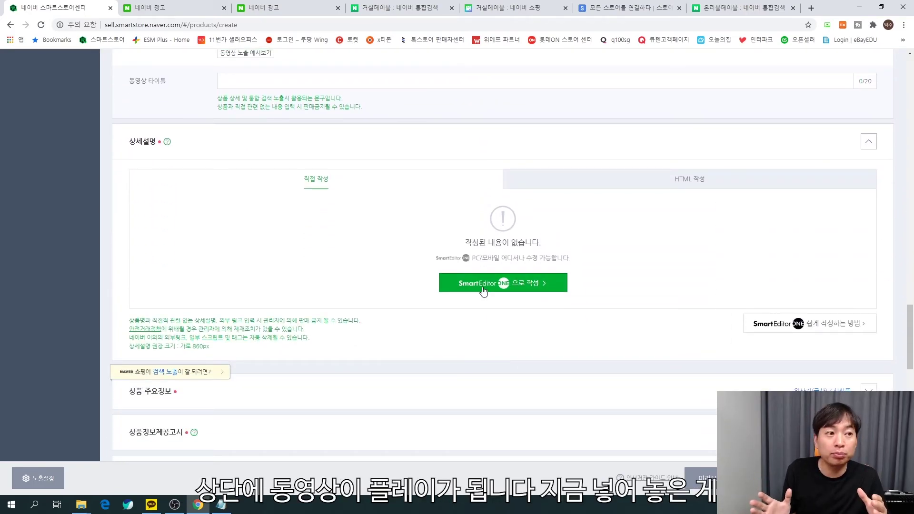
left_click(484, 290)
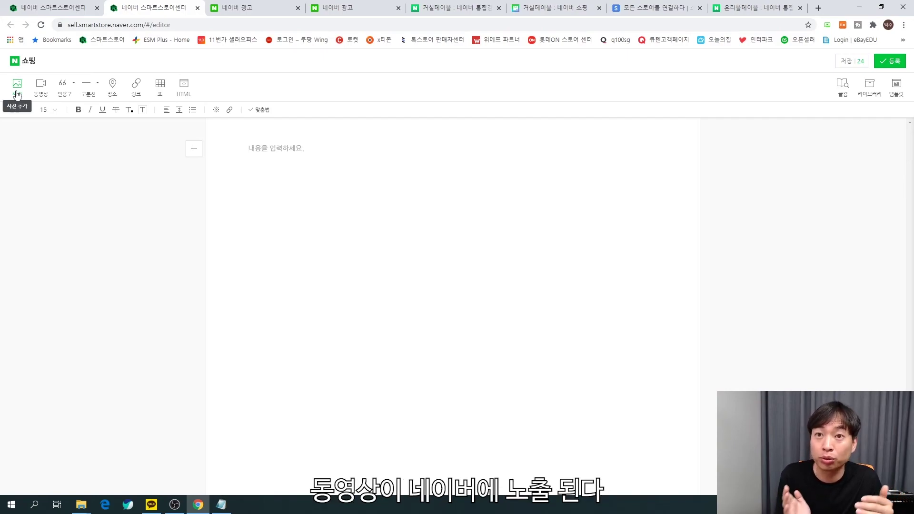
left_click(757, 7)
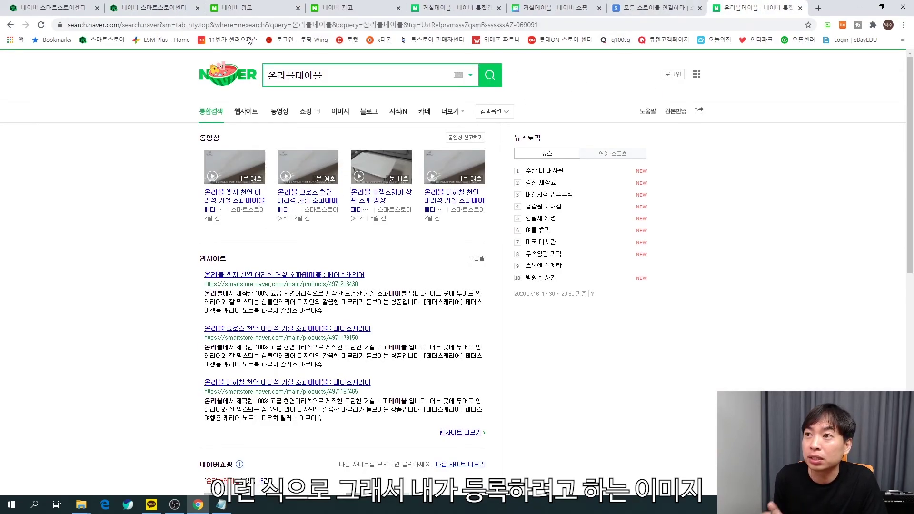
left_click(153, 7)
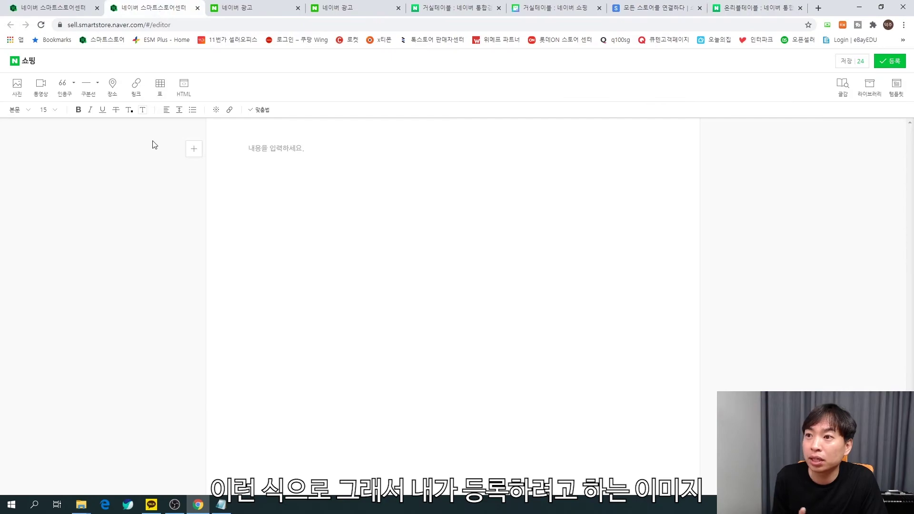
Insert the nine detail images 천연대리석테이블 through 천연대리석테이블8 from the C12 folder into the product description.
left_click(18, 86)
left_click(419, 92)
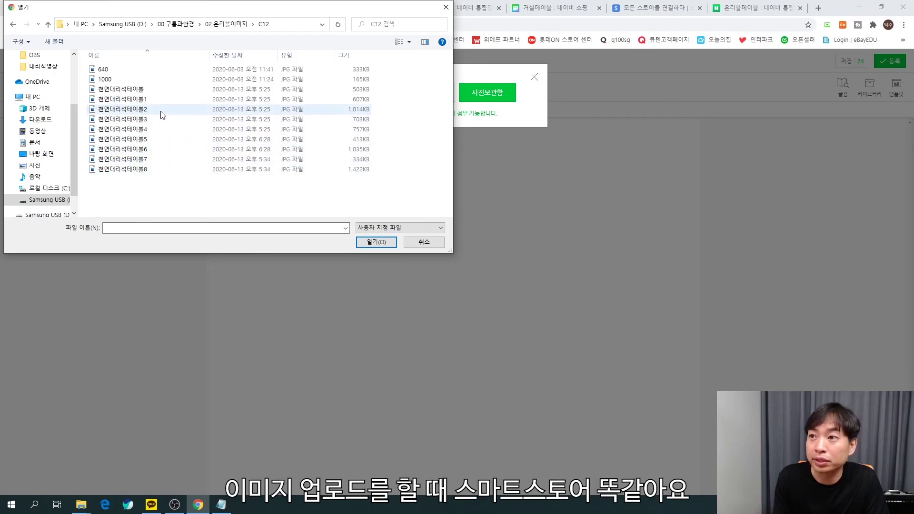
left_click(144, 90)
left_click(143, 169, "shift")
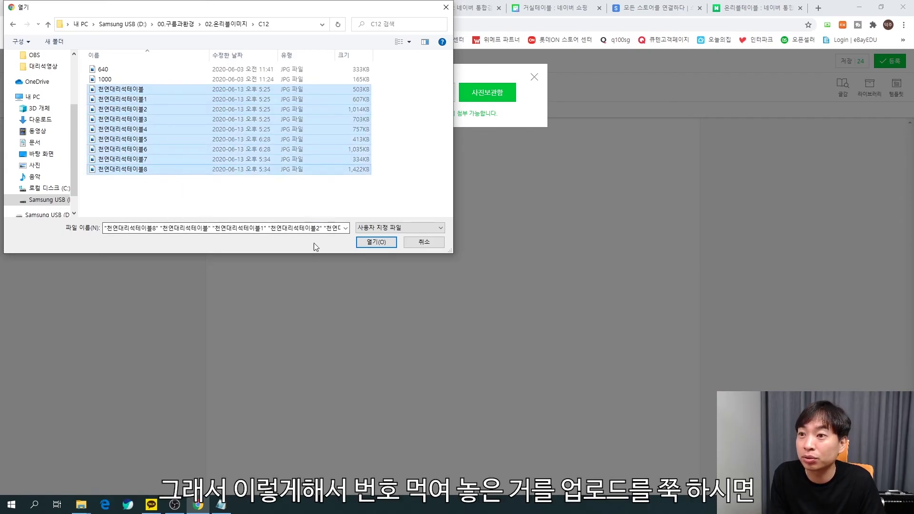
left_click(367, 244)
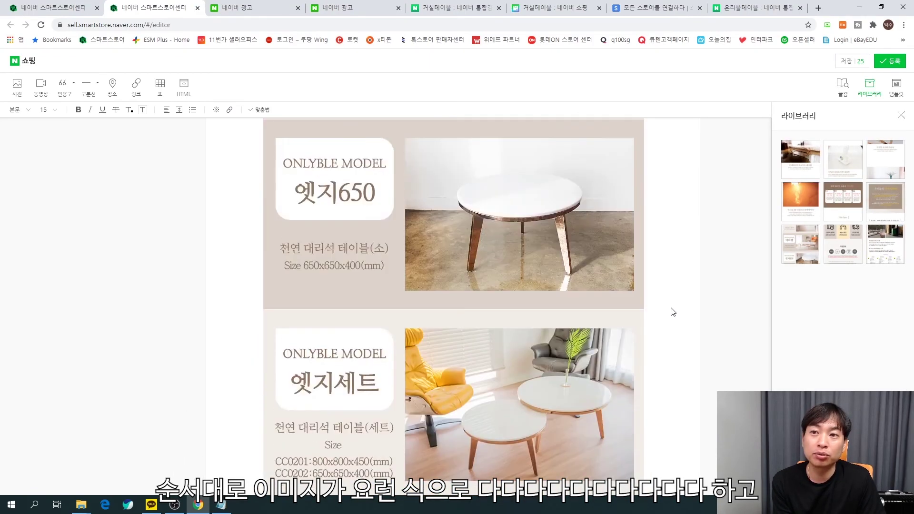
Look over the inserted detail images and register the finished product description.
right_click(662, 317)
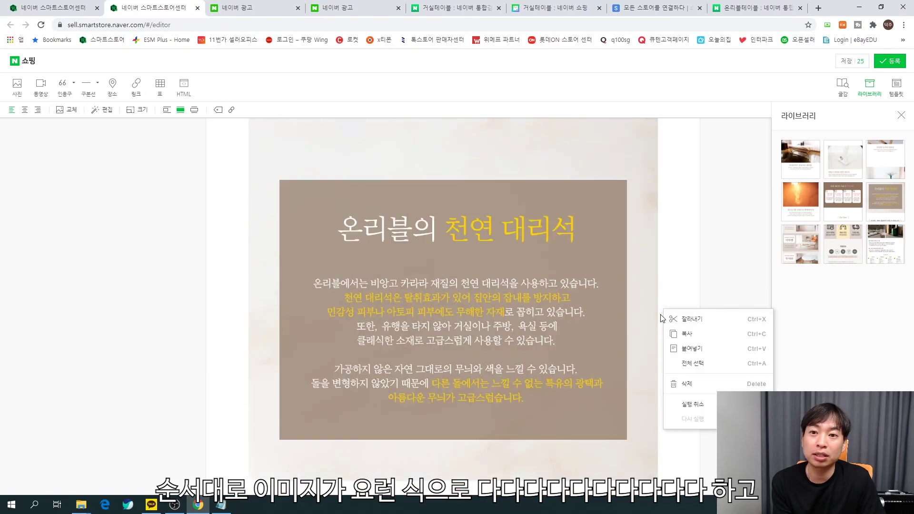
left_click(727, 273)
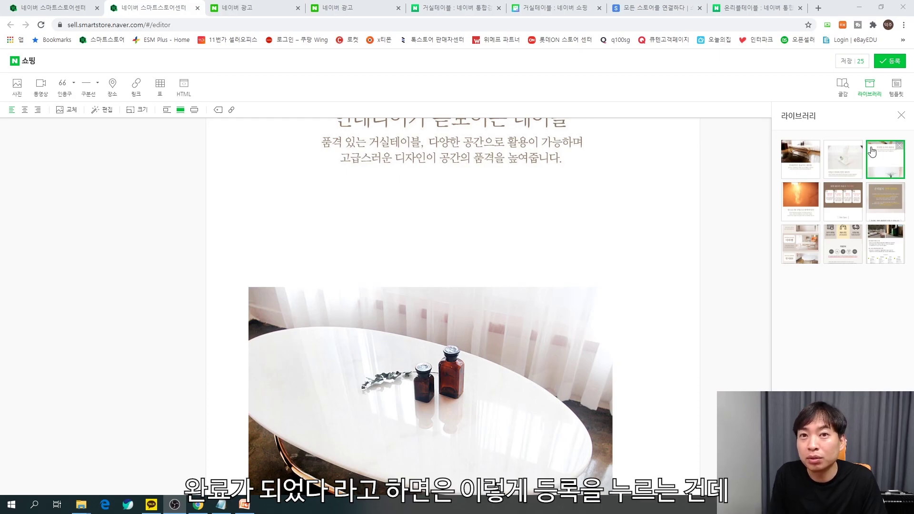
left_click(900, 62)
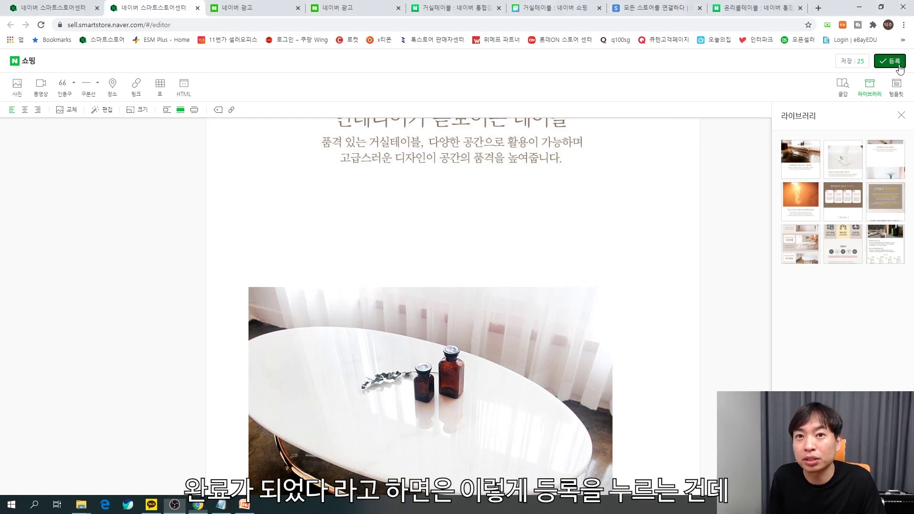